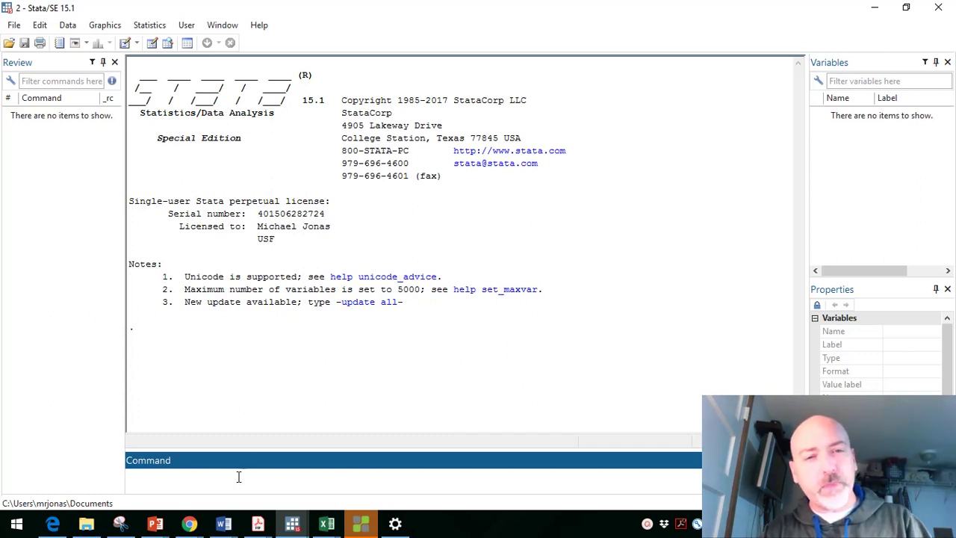
- Install the bcuse package from SSC
{"action": "type", "text": "ss"}
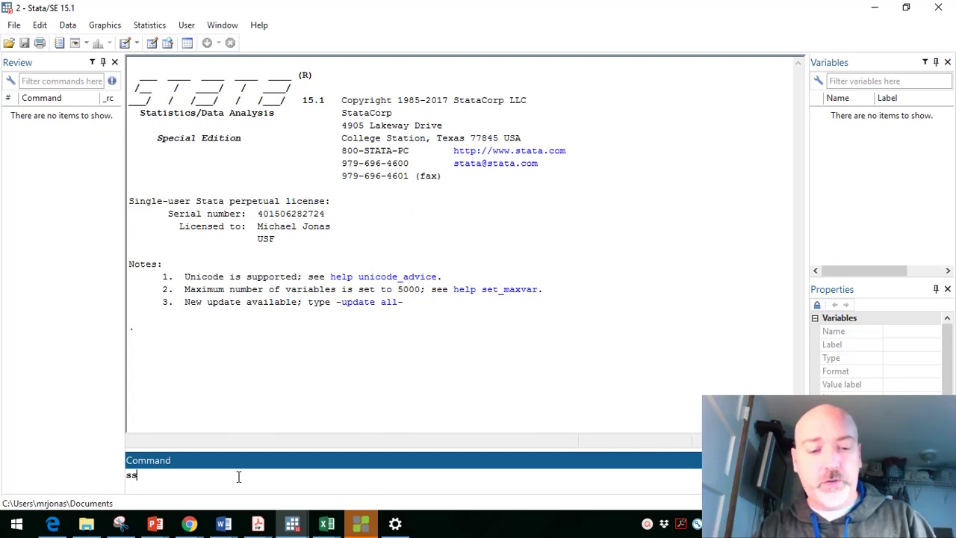
{"action": "type", "text": "c insta"}
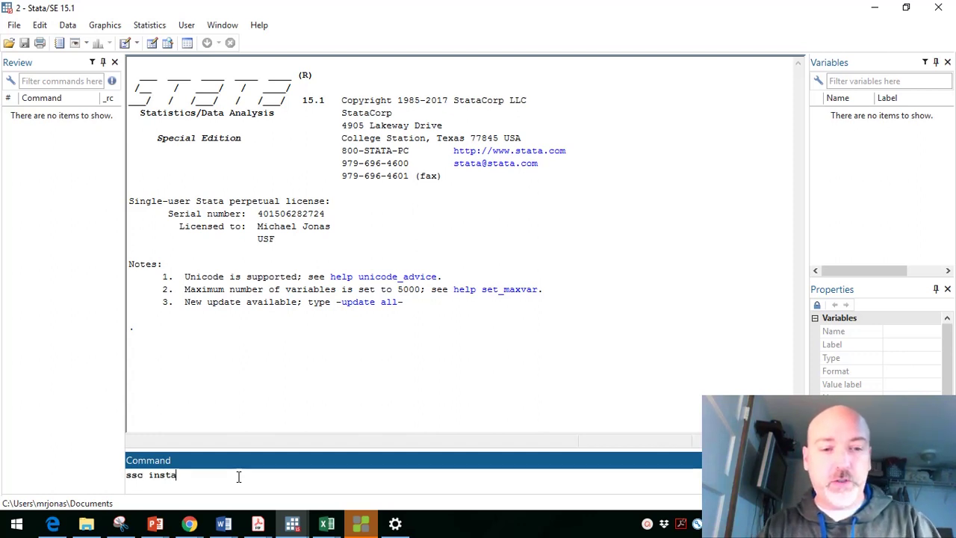
{"action": "type", "text": "ll bcuse"}
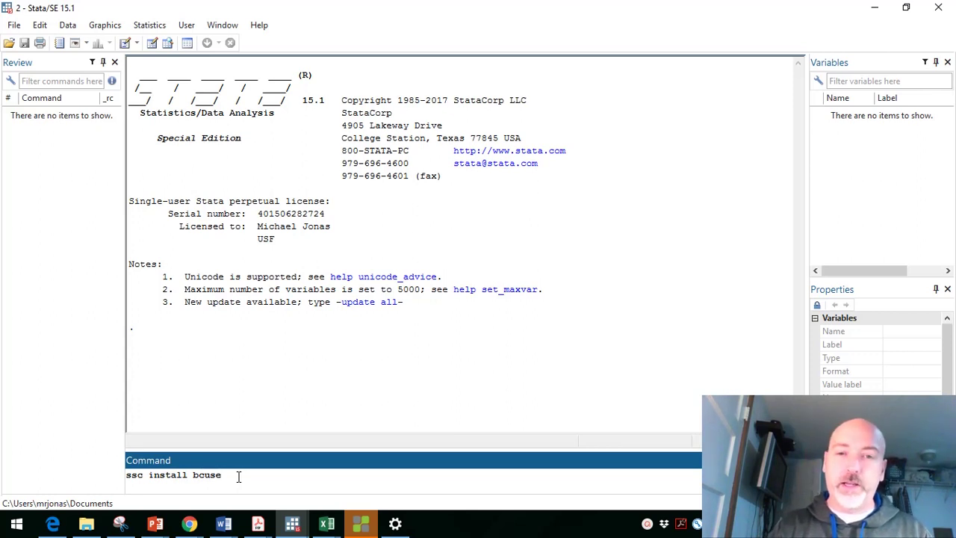
{"action": "key", "text": "Return"}
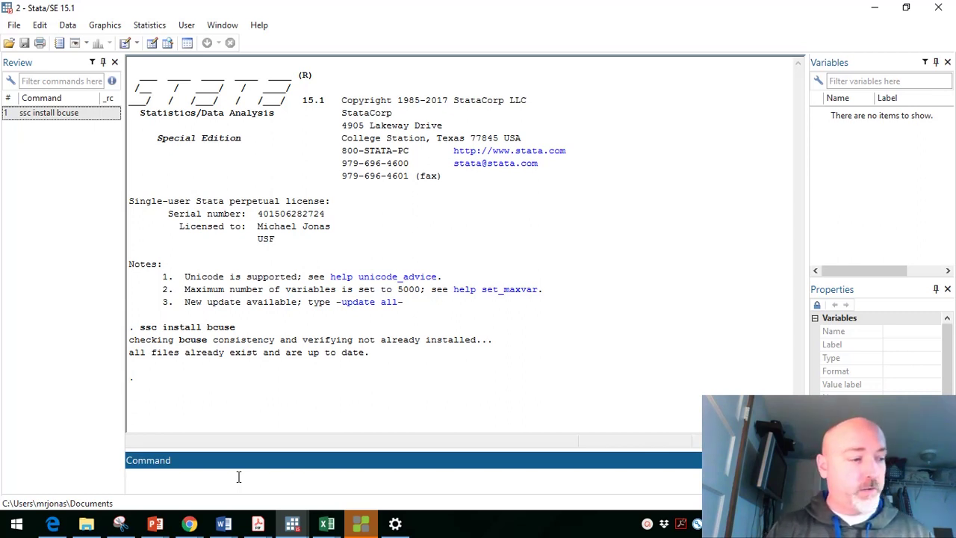
- Load the wage1 dataset with the bcuse command
{"action": "type", "text": "bcuse "}
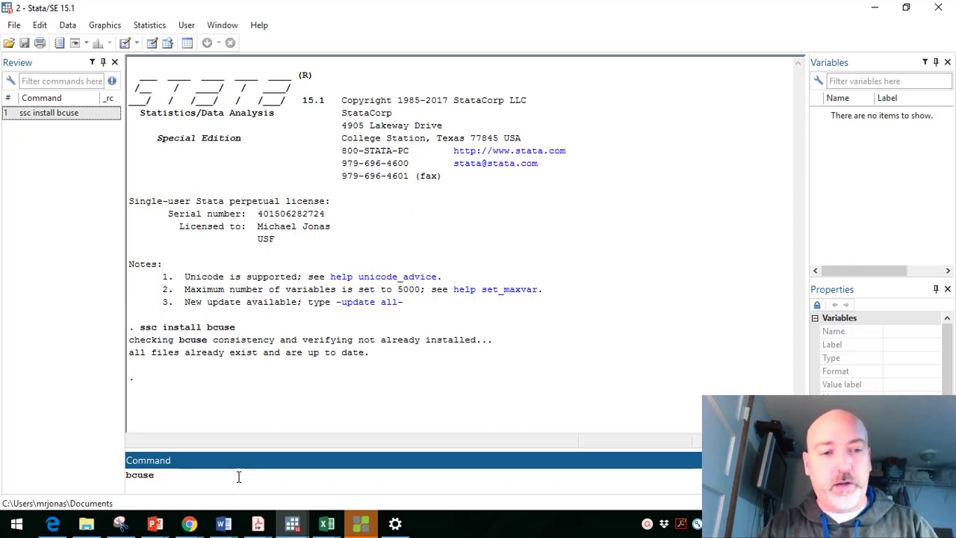
{"action": "type", "text": "w"}
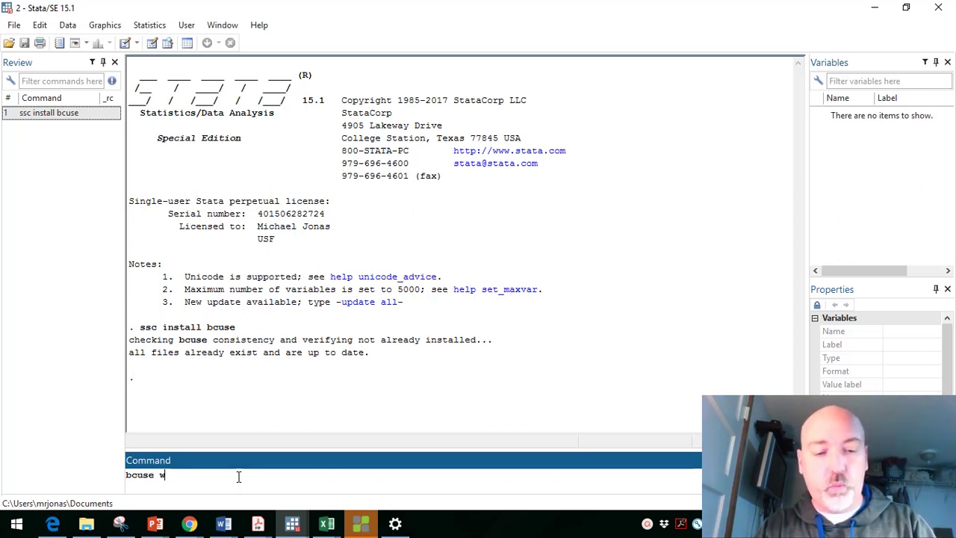
{"action": "type", "text": "age1"}
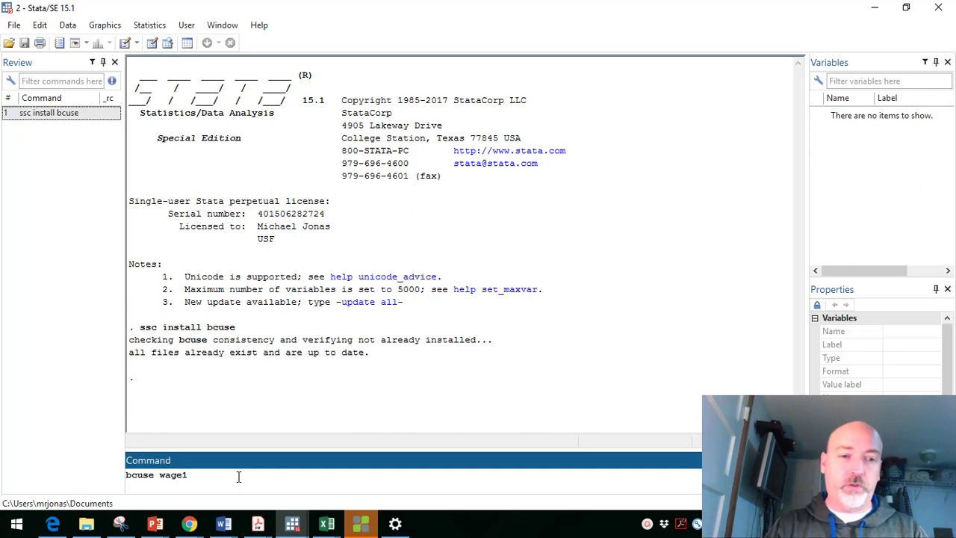
{"action": "key", "text": "Return"}
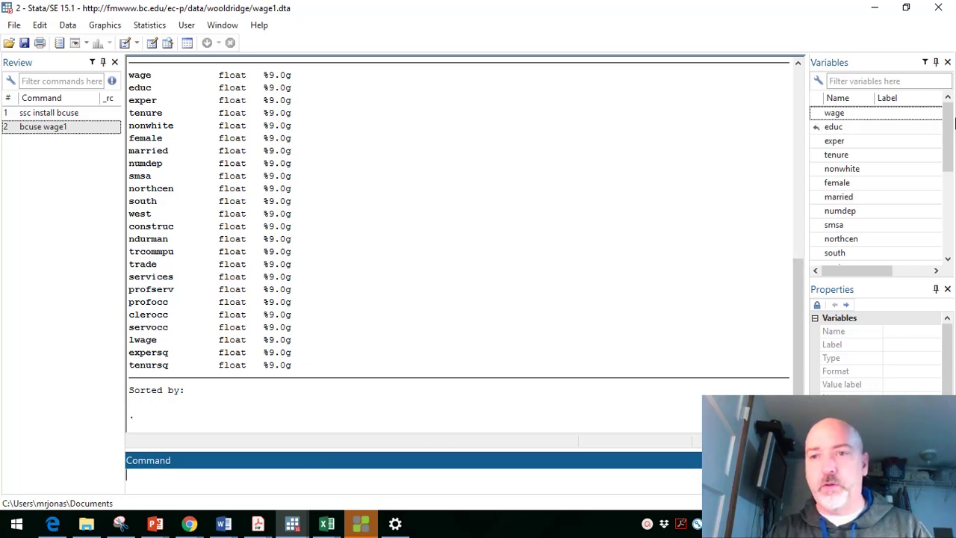
- Run a linear regression of wage on educ and highlight the educ coefficient in the output
{"action": "left_click_drag", "start_coordinate": [948, 125], "coordinate": [951, 147]}
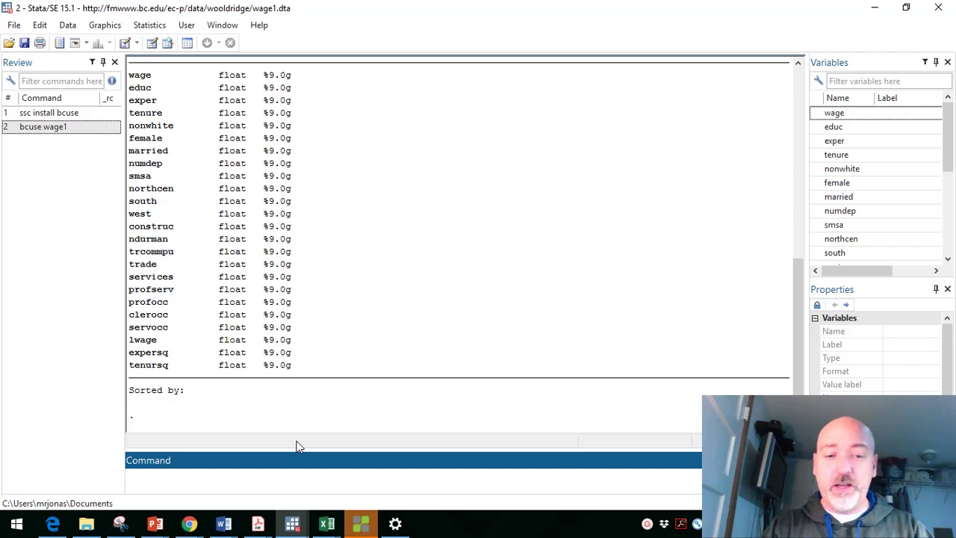
{"action": "type", "text": "reg wage "}
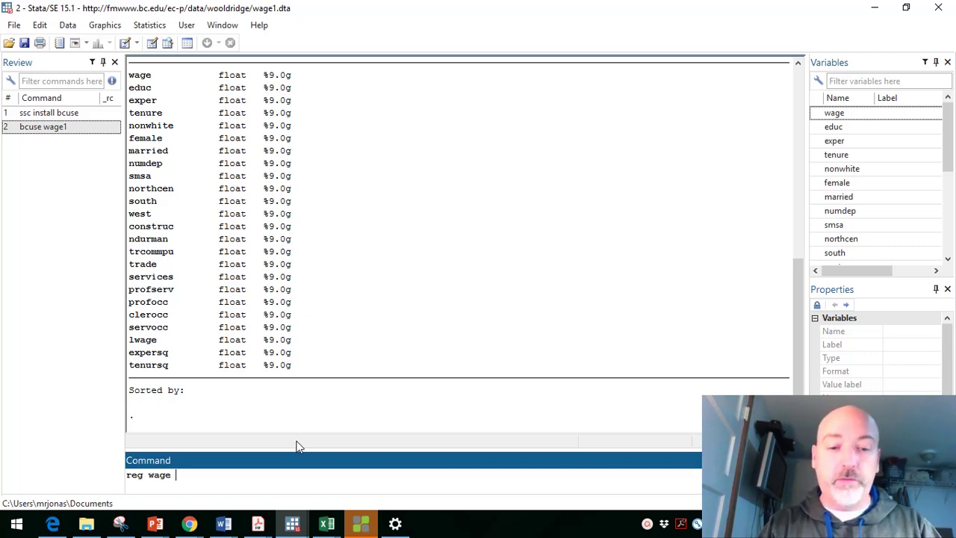
{"action": "type", "text": "educ"}
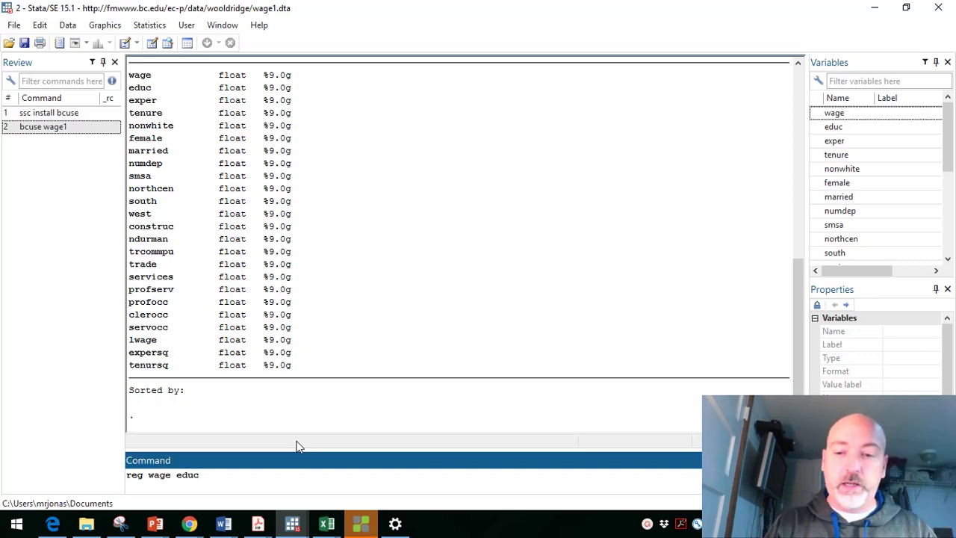
{"action": "key", "text": "Return"}
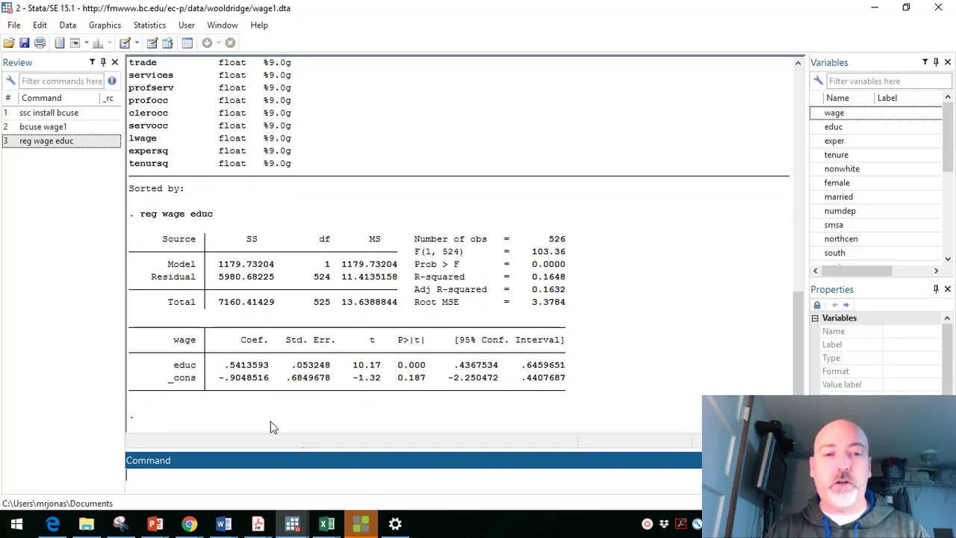
{"action": "left_click", "coordinate": [222, 372]}
{"action": "left_click_drag", "start_coordinate": [222, 372], "coordinate": [279, 371]}
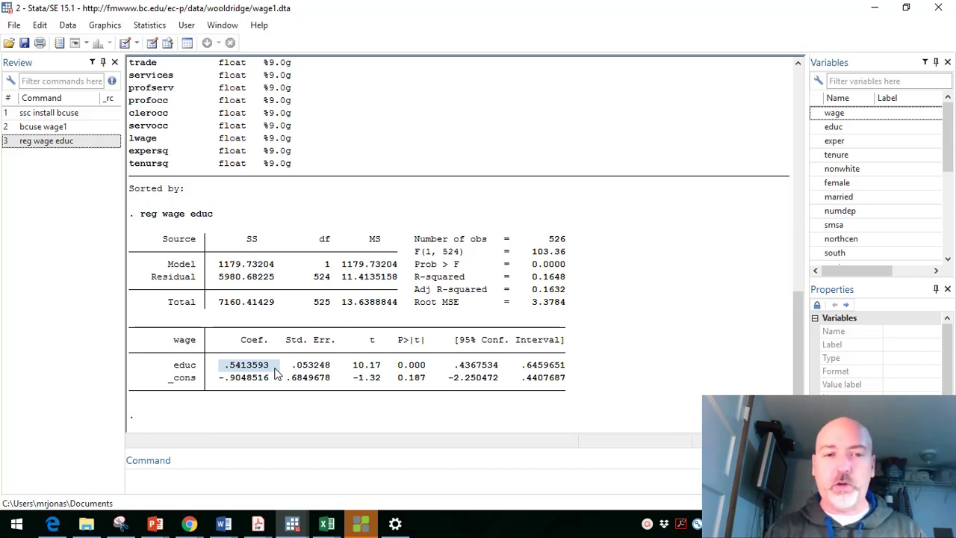
- Create a twoway scatter plot of wage against educ
{"action": "left_click", "coordinate": [215, 485]}
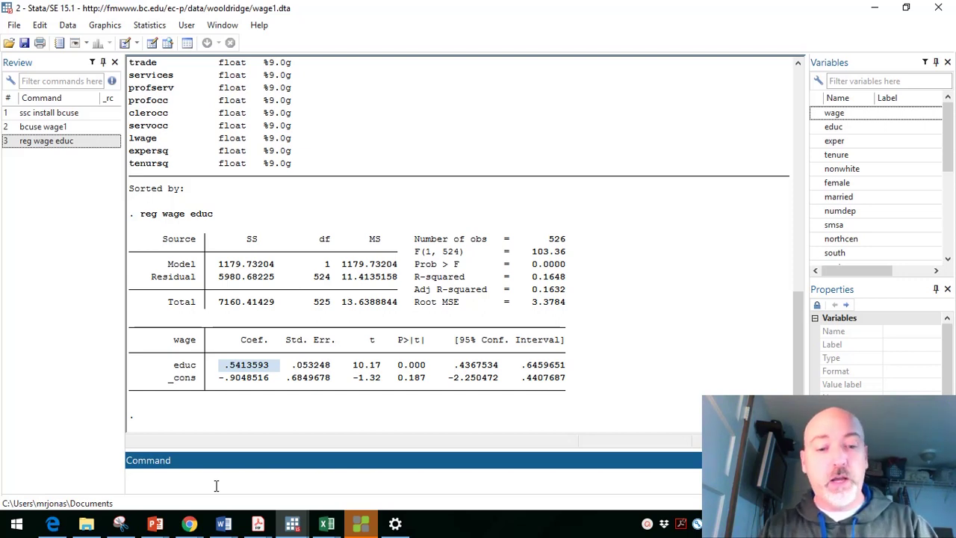
{"action": "type", "text": "twoway"}
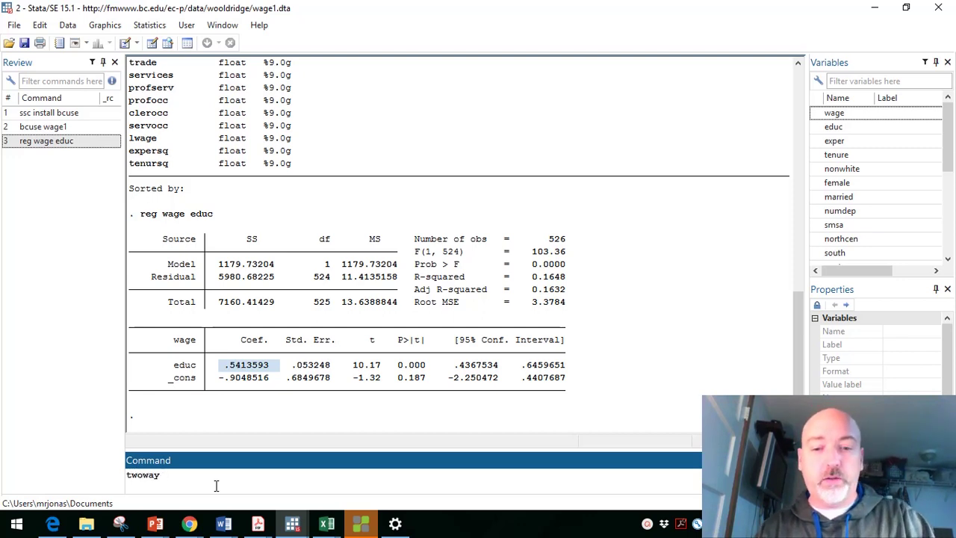
{"action": "type", "text": " ("}
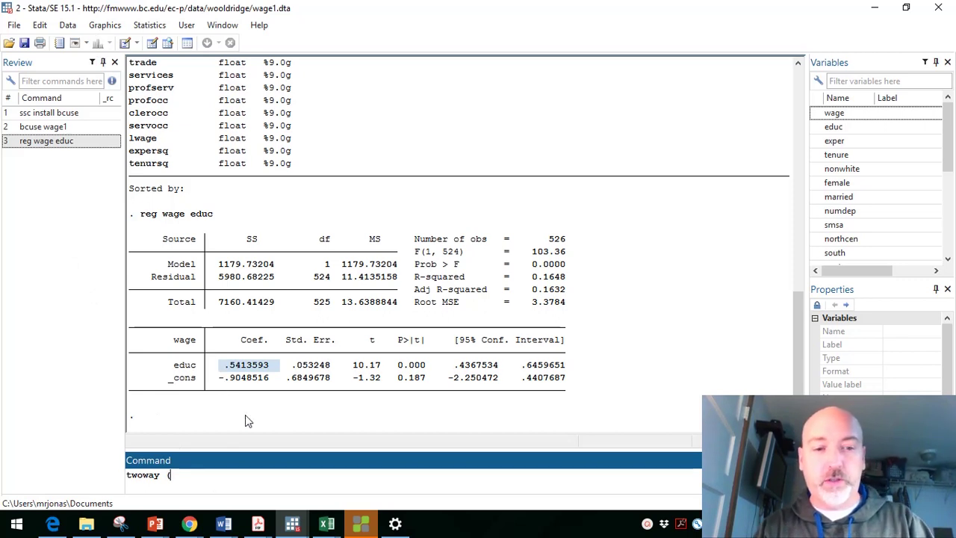
{"action": "type", "text": "scatter "}
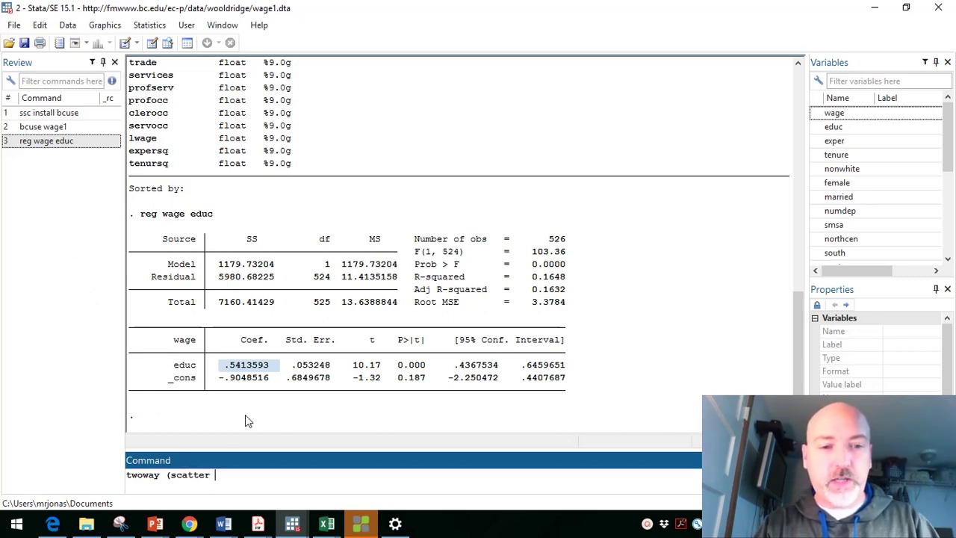
{"action": "type", "text": "wage"}
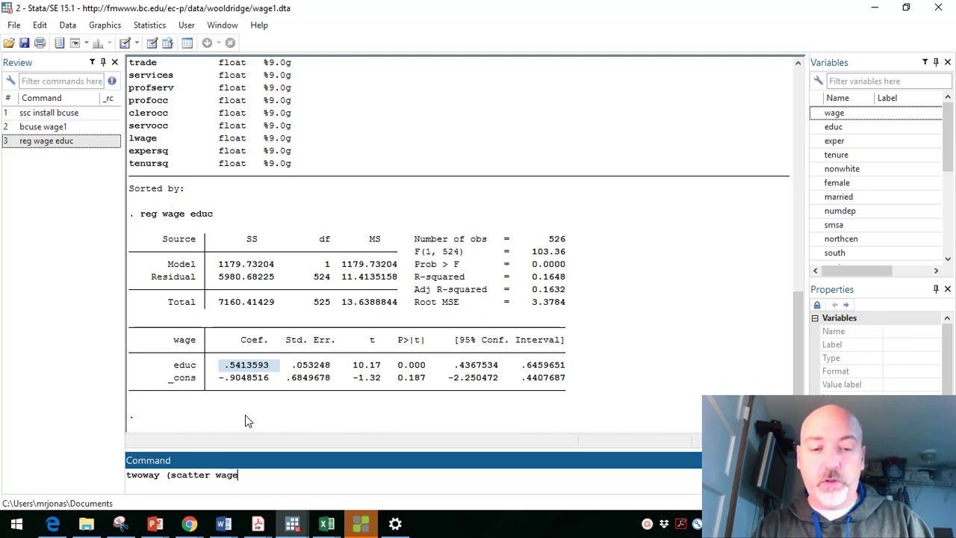
{"action": "type", "text": " educ"}
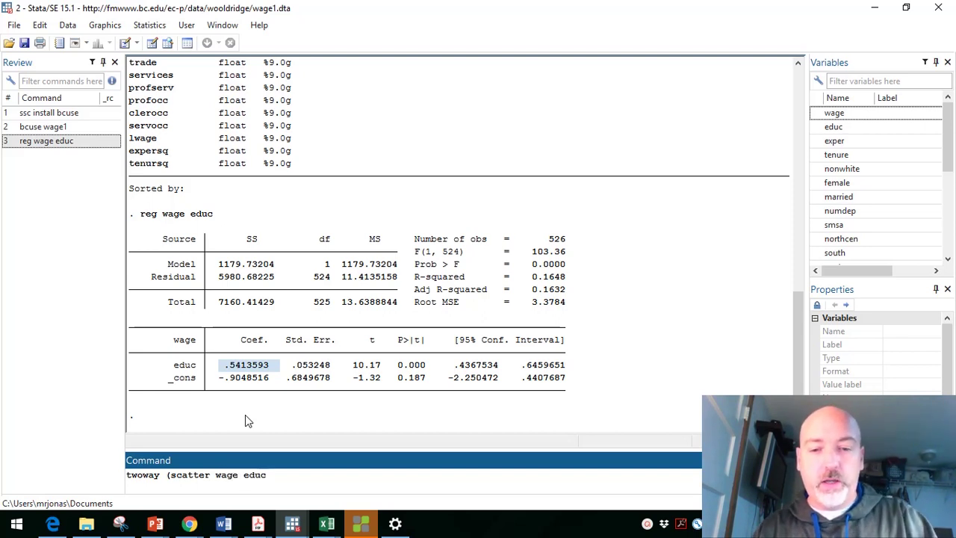
{"action": "type", "text": ")"}
{"action": "key", "text": "Return"}
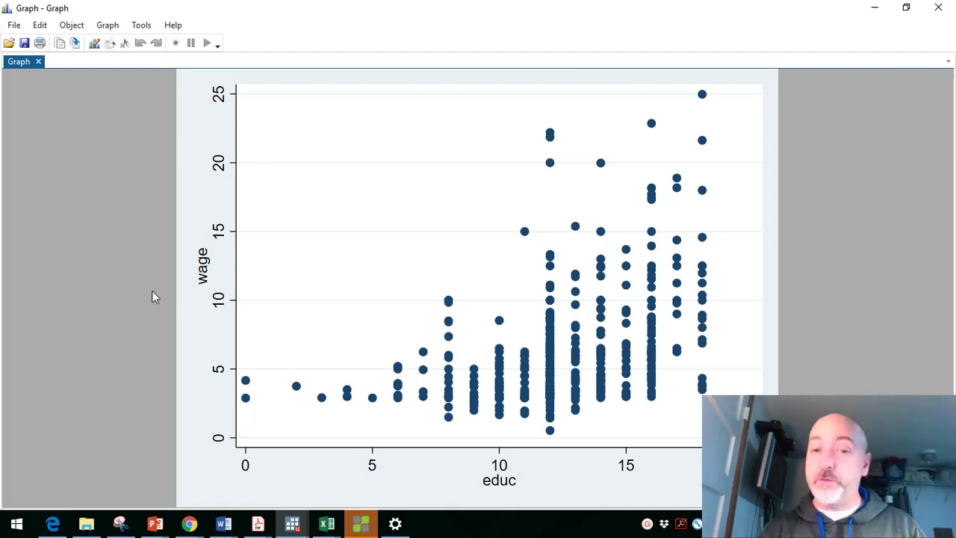
- Draw a shallow line over educ 0 to about 11 and a steep one over about 12 to 18, closing the graph without saving
{"action": "left_click", "coordinate": [12, 27]}
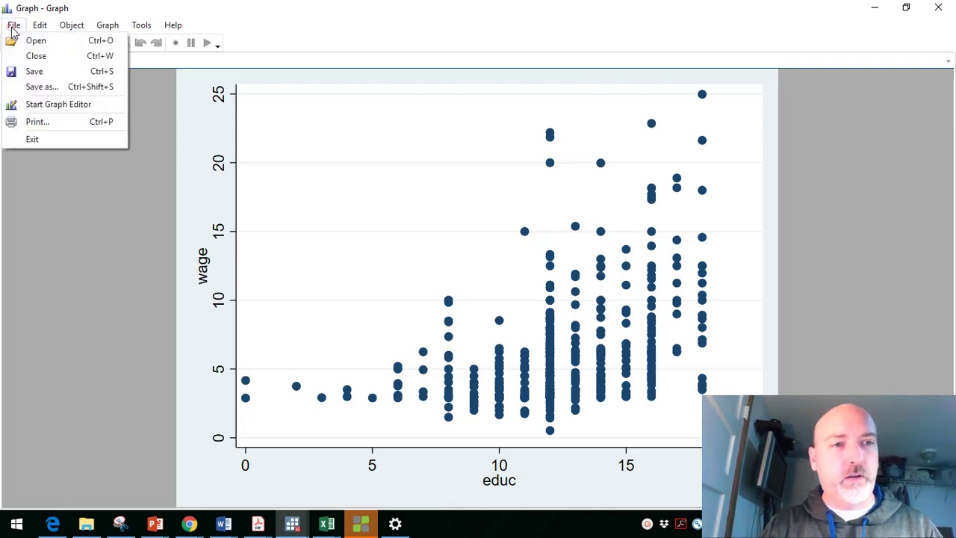
{"action": "left_click", "coordinate": [49, 107]}
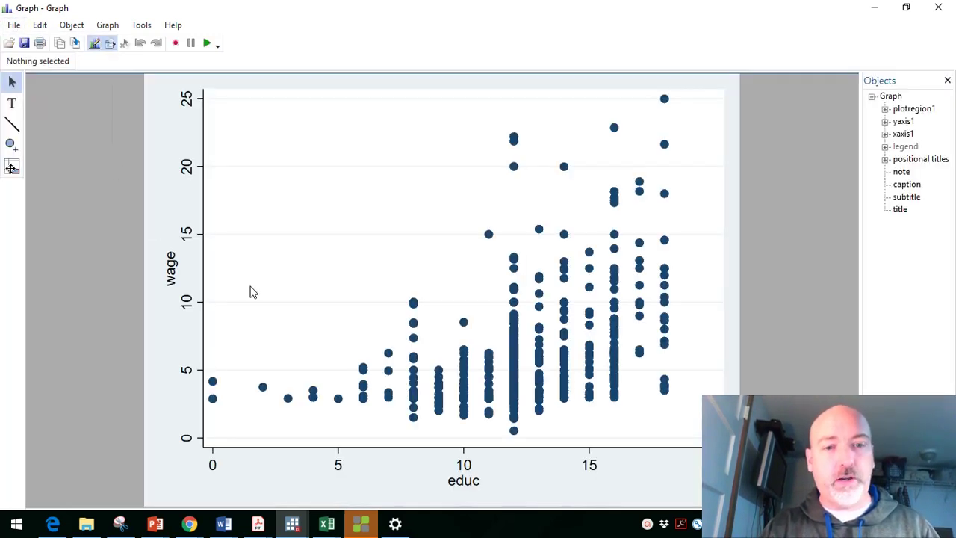
{"action": "key", "text": "l"}
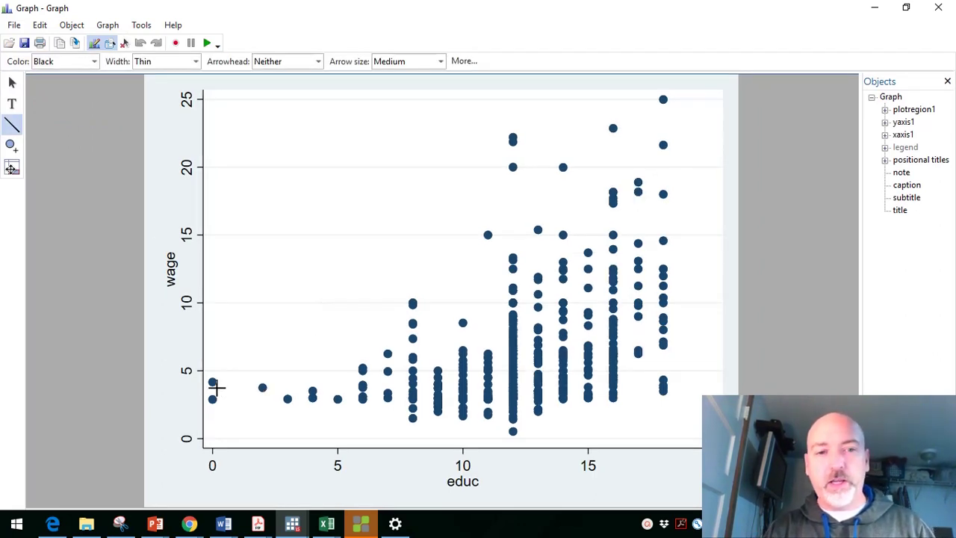
{"action": "left_click_drag", "start_coordinate": [215, 388], "coordinate": [495, 366]}
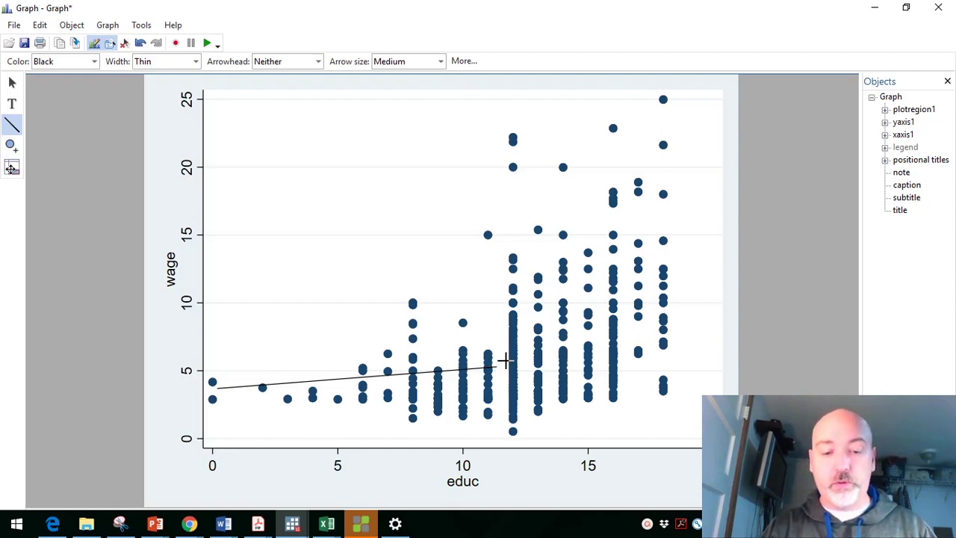
{"action": "left_click_drag", "start_coordinate": [505, 361], "coordinate": [653, 131]}
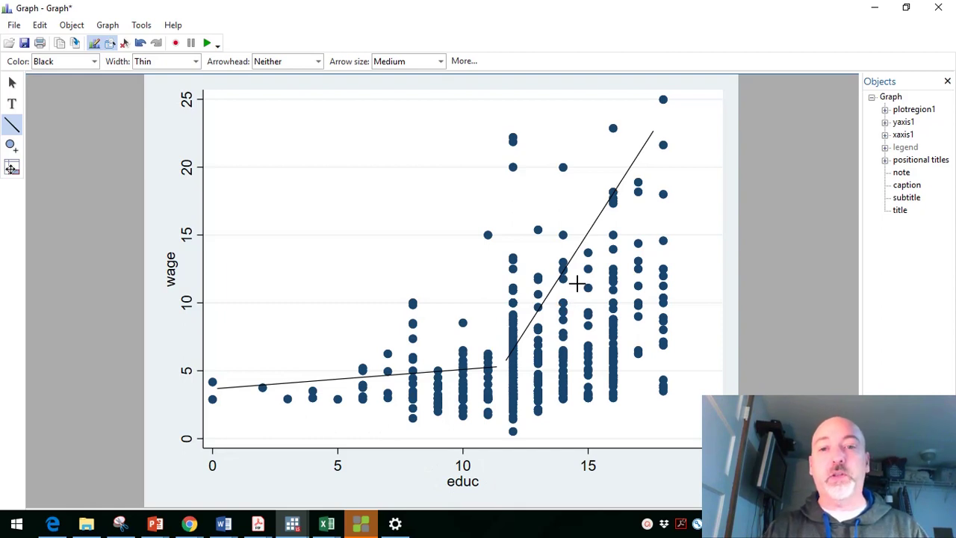
{"action": "left_click", "coordinate": [938, 9]}
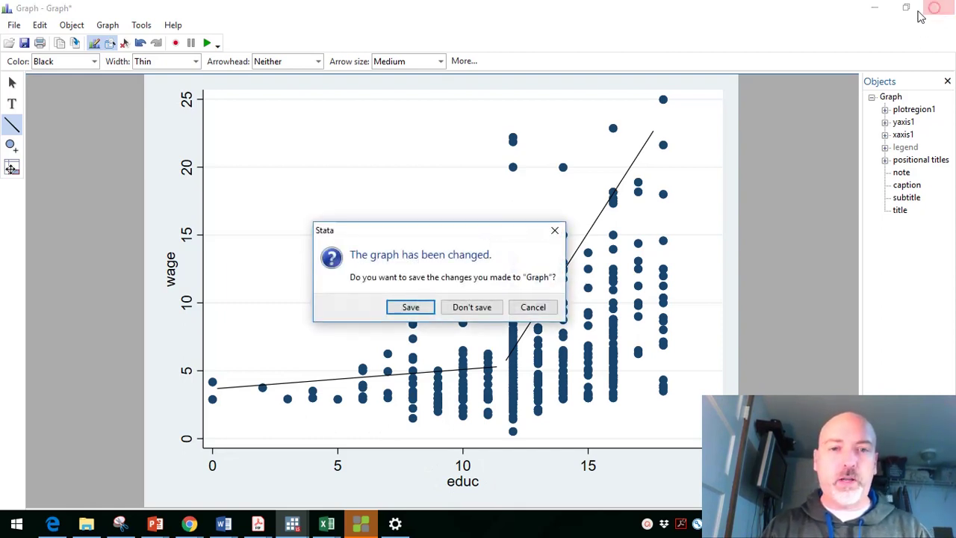
{"action": "left_click", "coordinate": [468, 307]}
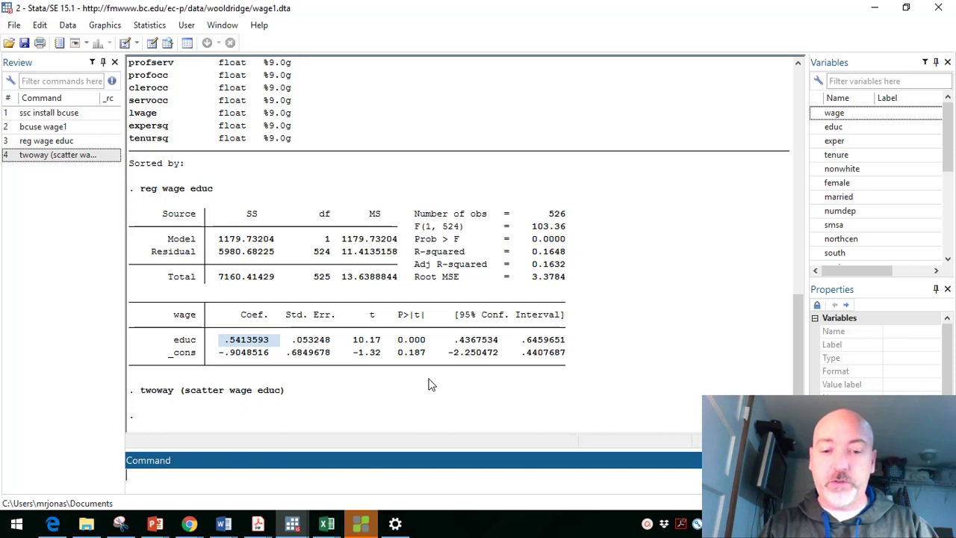
- Plot a histogram of wage and close the graph window after viewing it
{"action": "type", "text": "hist"}
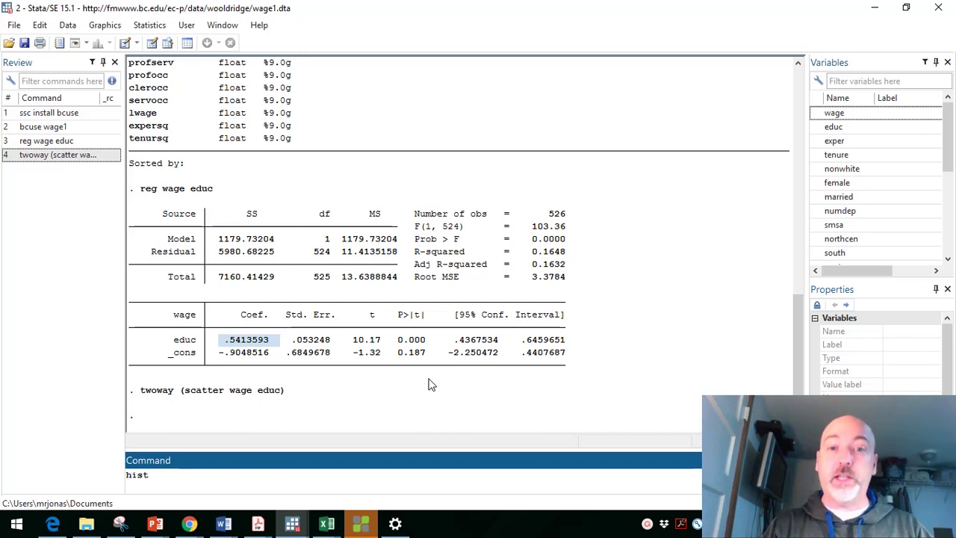
{"action": "type", "text": " wage"}
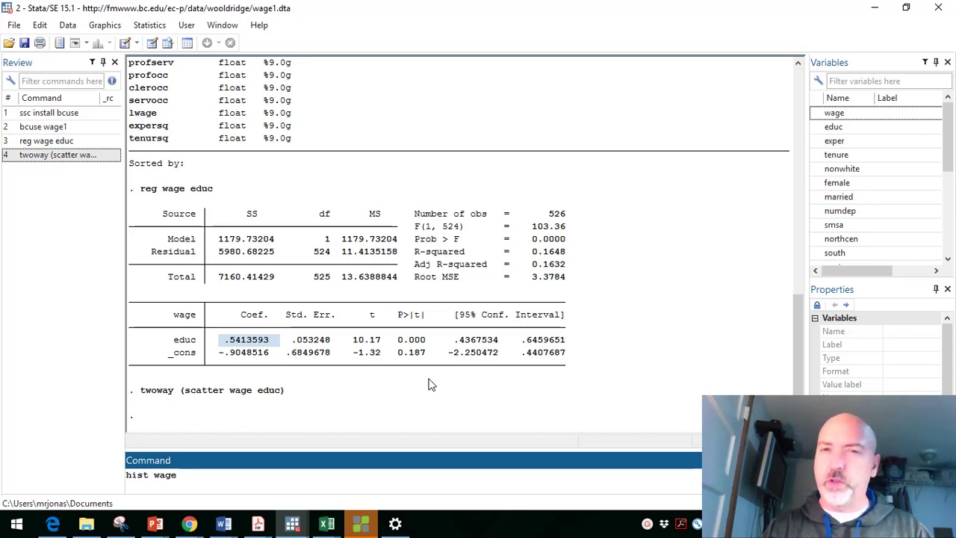
{"action": "key", "text": "Return"}
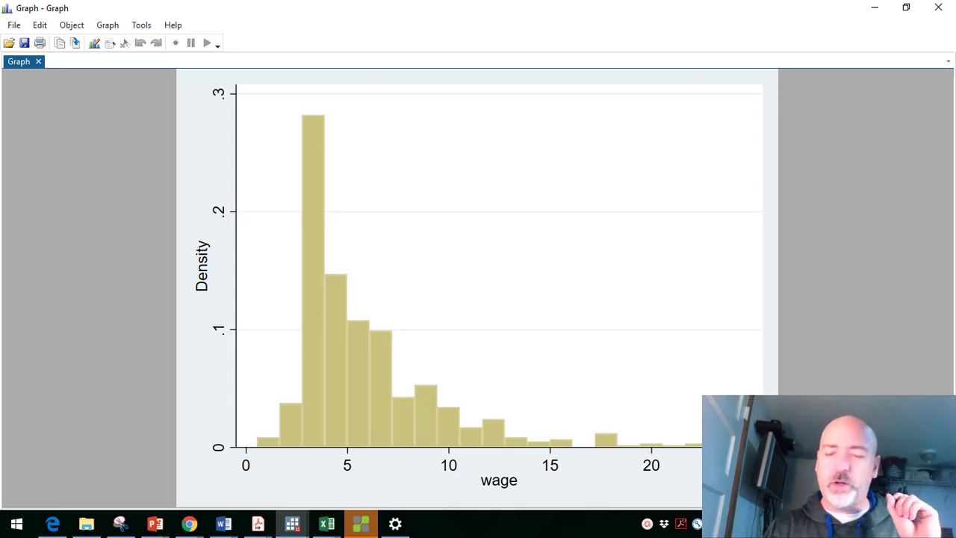
{"action": "left_click", "coordinate": [939, 9]}
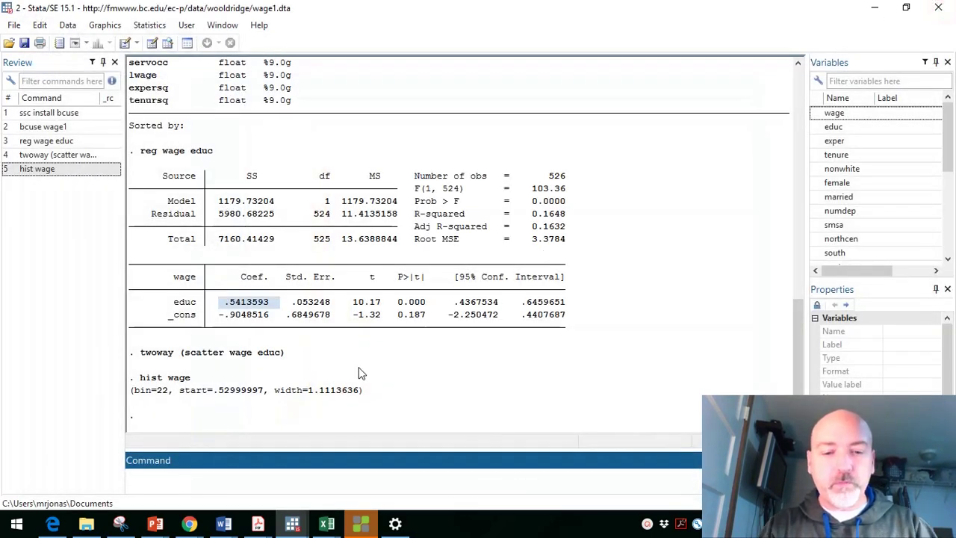
- Plot a histogram of educ and close the graph window after viewing it
{"action": "type", "text": "hist educ"}
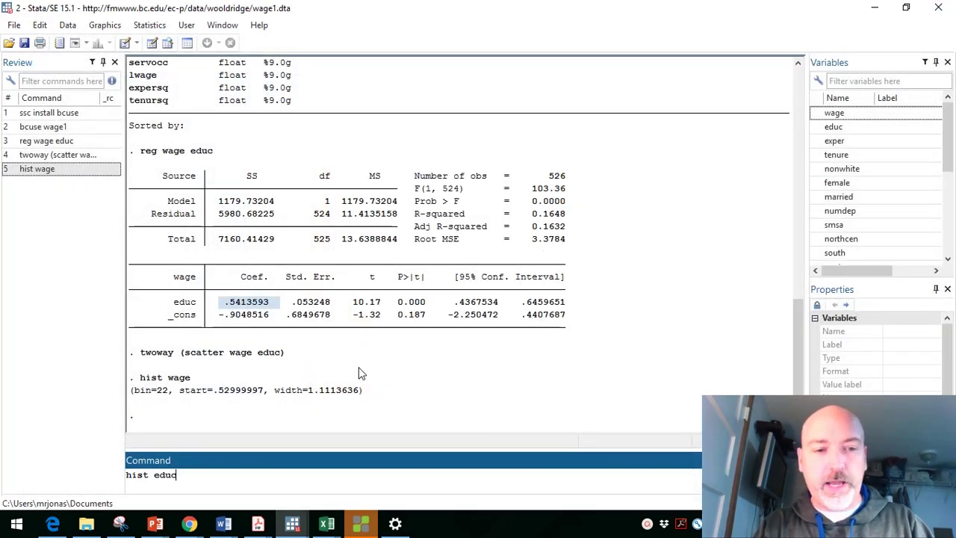
{"action": "key", "text": "Return"}
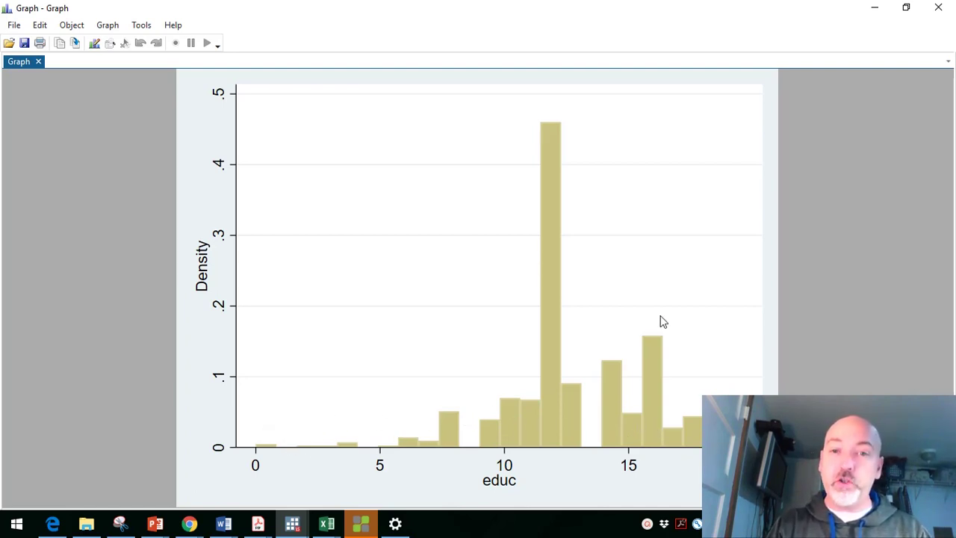
{"action": "left_click", "coordinate": [939, 9]}
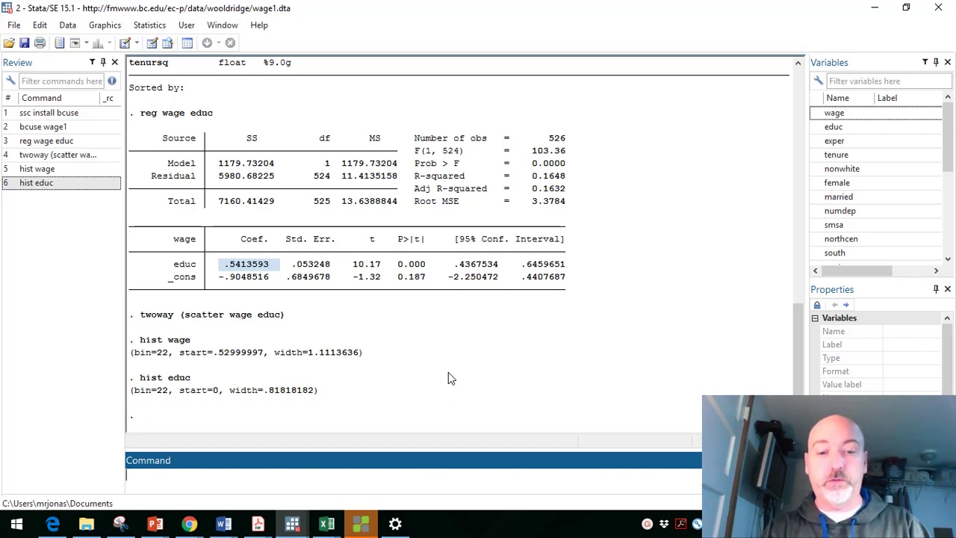
- Tabulate the skewness of wage and educ with tabstat, using the stats(sk) option, and highlight the resulting values
{"action": "type", "text": "tabstat"}
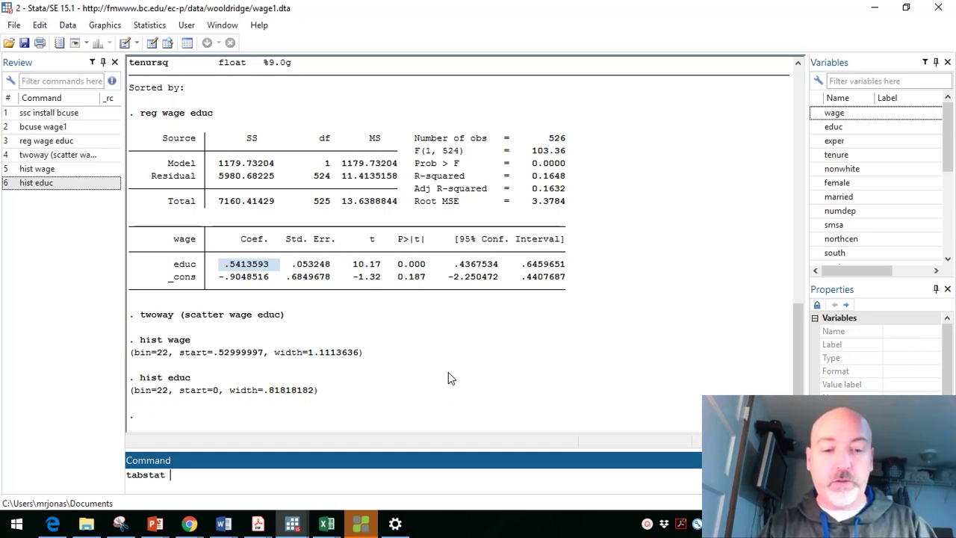
{"action": "type", "text": " wage educ"}
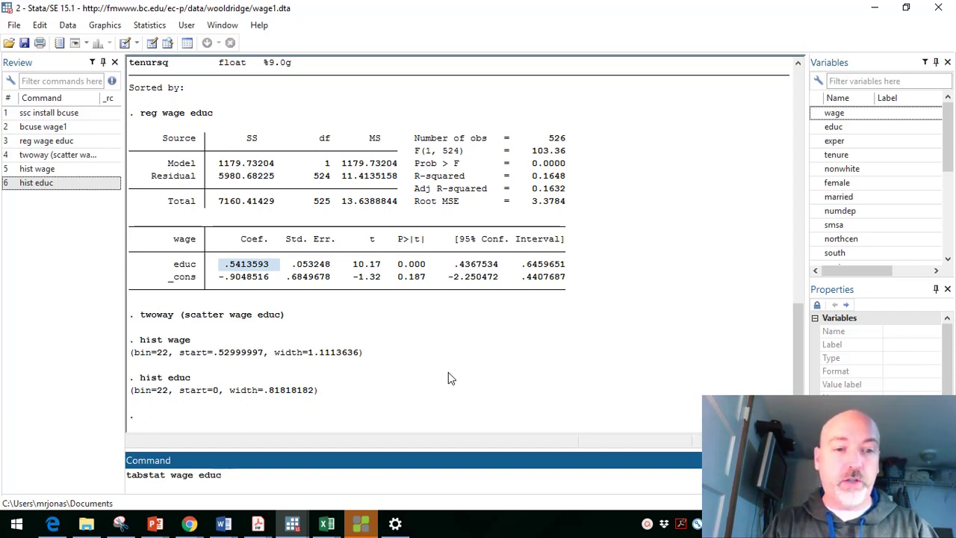
{"action": "type", "text": ",stats"}
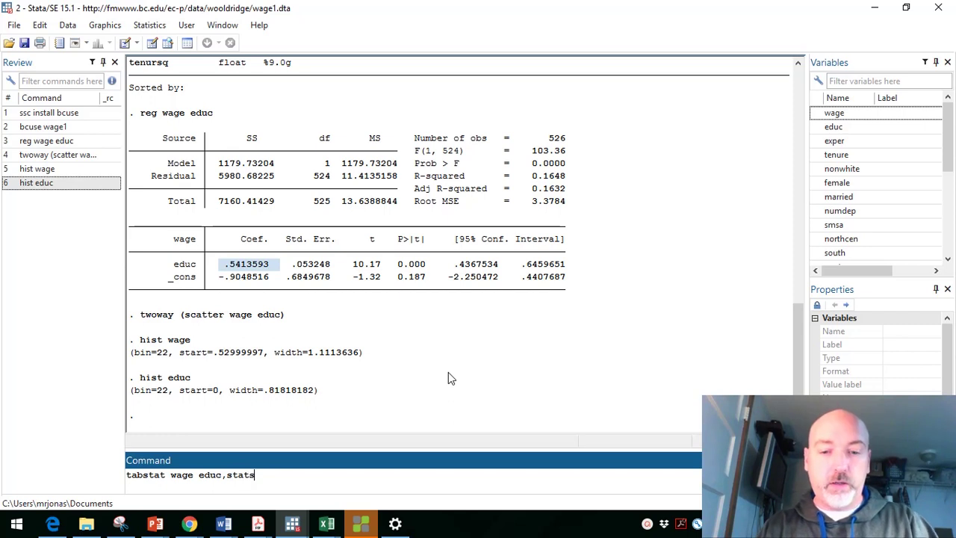
{"action": "type", "text": "(sk)"}
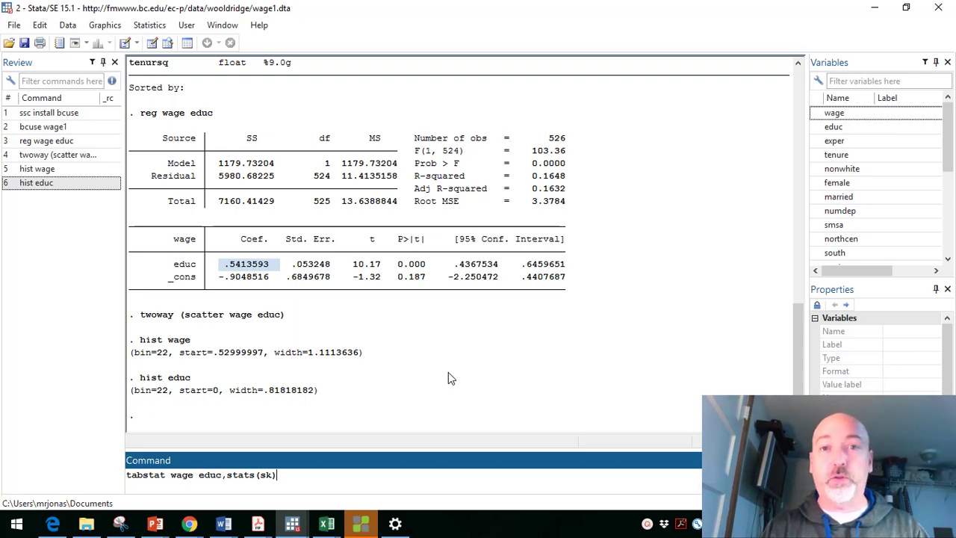
{"action": "key", "text": "Return"}
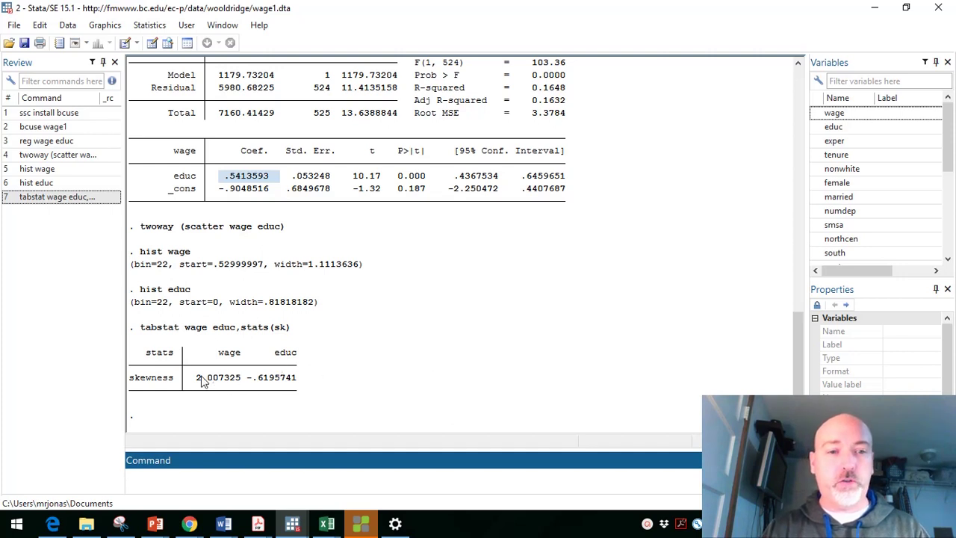
{"action": "left_click_drag", "start_coordinate": [192, 381], "coordinate": [333, 382]}
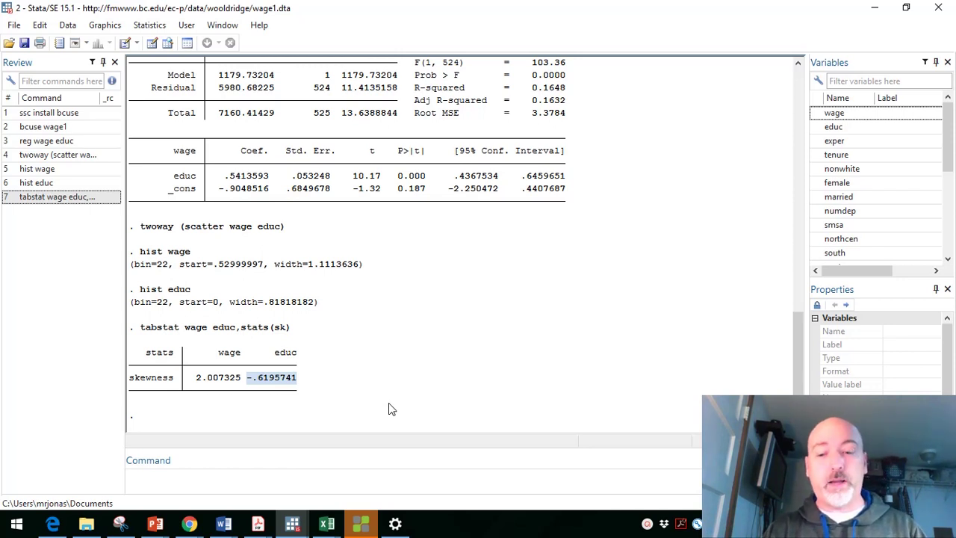
- Rerun the earlier twoway scatter plot of wage against educ from the command history
{"action": "left_click", "coordinate": [262, 481]}
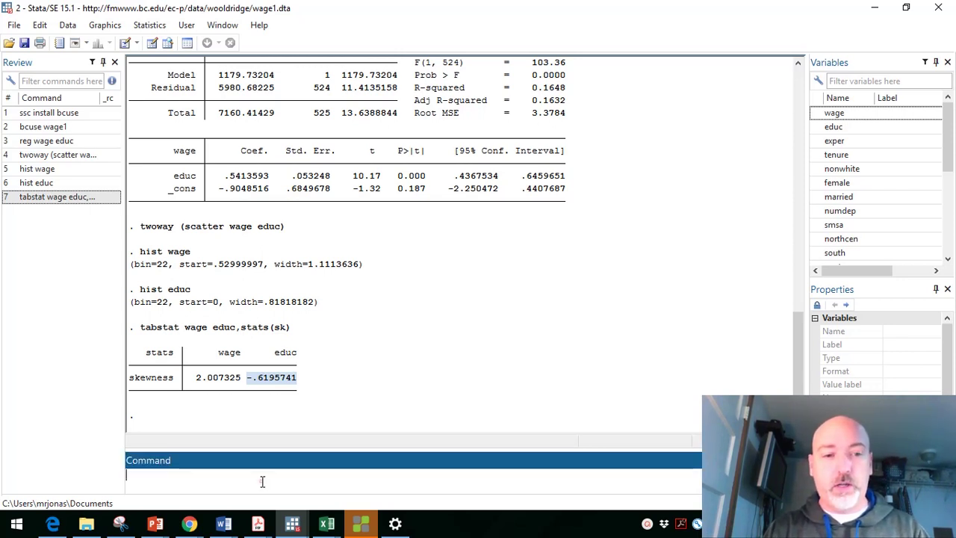
{"action": "key", "text": "Page_Up"}
{"action": "key", "text": "Page_Up"}
{"action": "key", "text": "Page_Up"}
{"action": "key", "text": "Page_Up"}
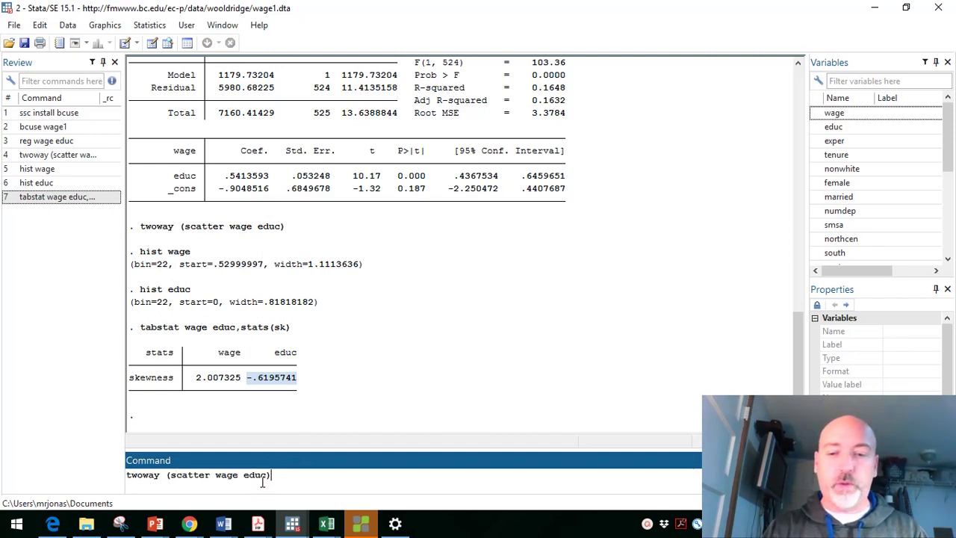
{"action": "key", "text": "Return"}
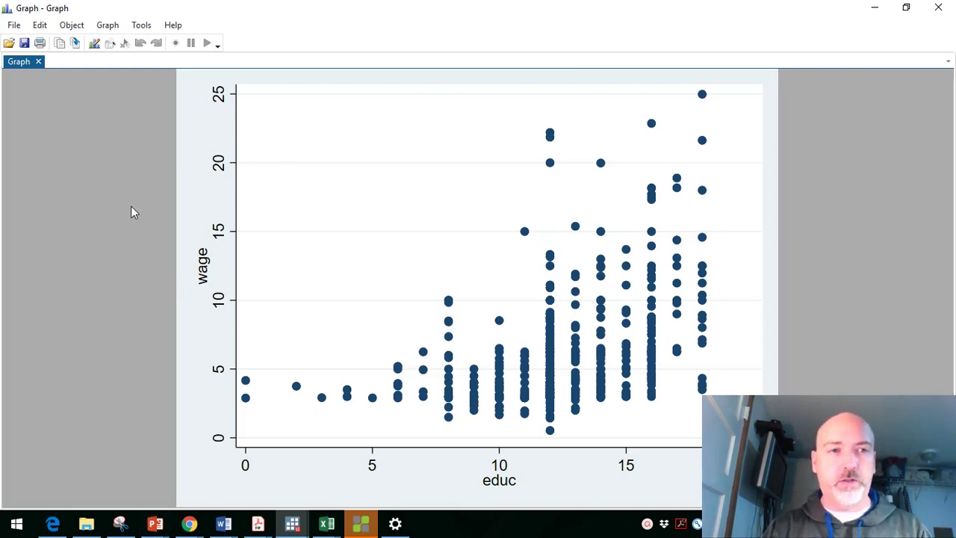
- Start the Graph Editor and draw horizontal lines near wage 2 spanning educ about 0 to 12 and about 13.5 to 19
{"action": "left_click", "coordinate": [14, 25]}
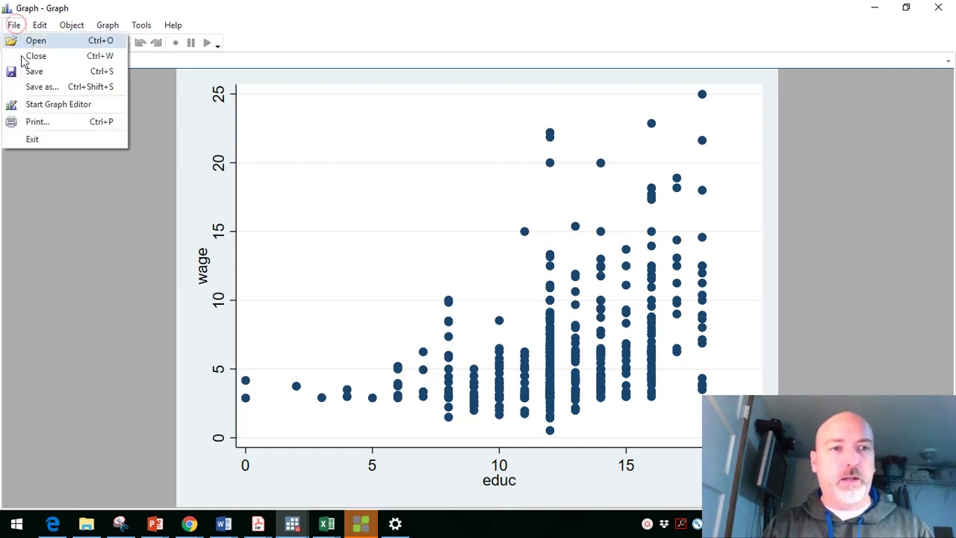
{"action": "left_click", "coordinate": [48, 106]}
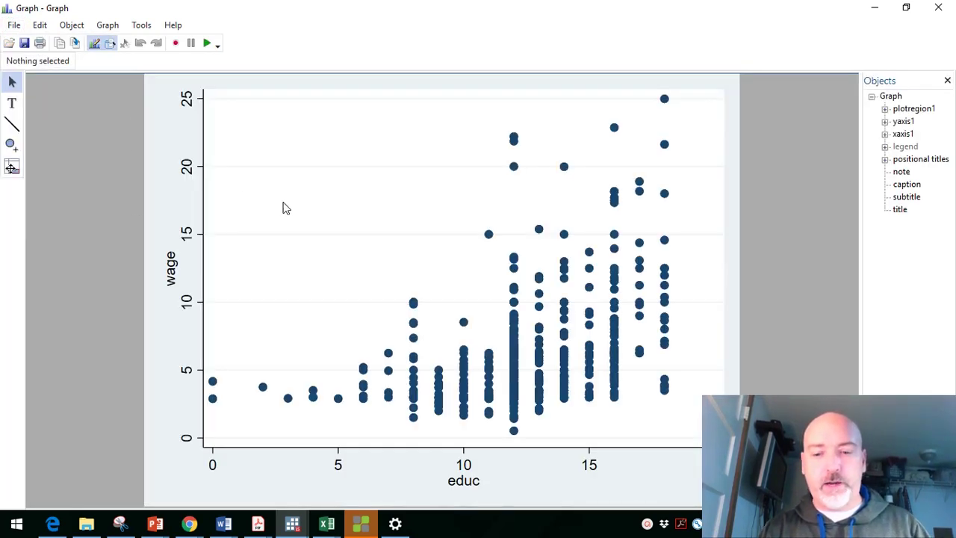
{"action": "key", "text": "l"}
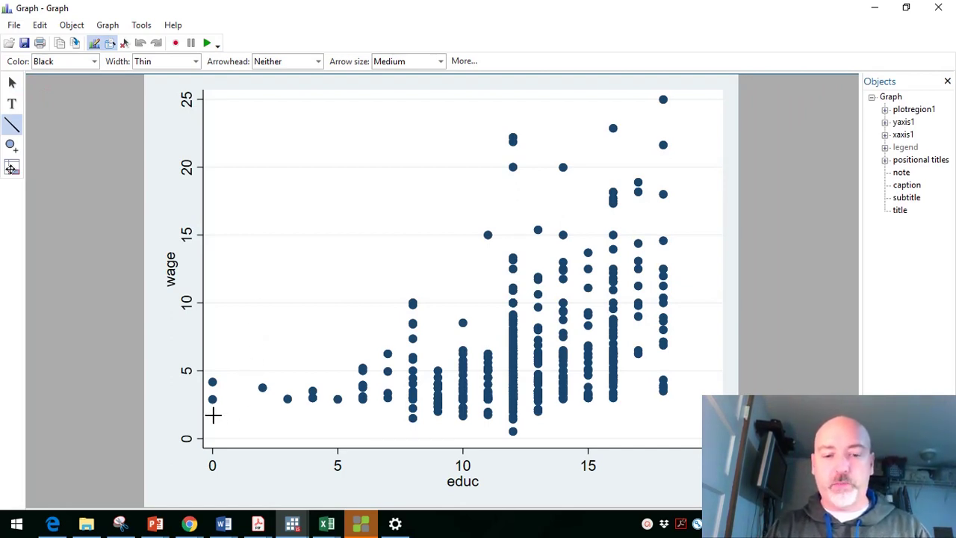
{"action": "left_click_drag", "start_coordinate": [213, 415], "coordinate": [515, 416]}
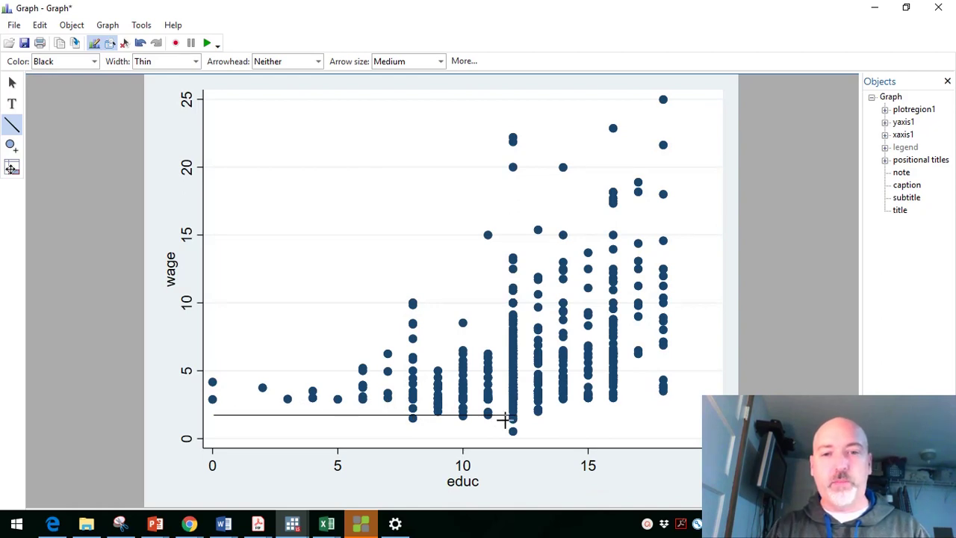
{"action": "left_click_drag", "start_coordinate": [551, 414], "coordinate": [682, 411]}
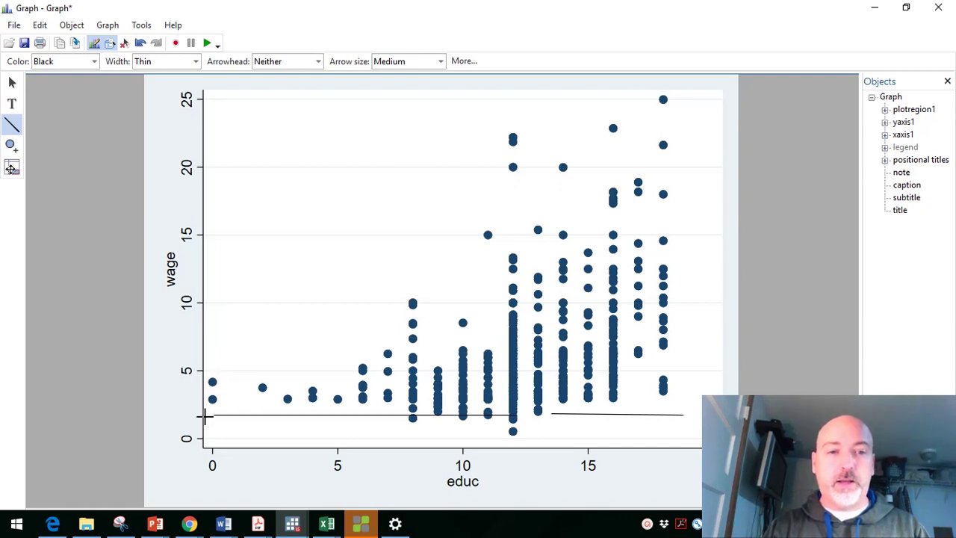
- Draw vertical lines near educ 0 marking low and high wage ranges, and box the low-educ, low-wage and high-educ, high-wage regions
{"action": "left_click_drag", "start_coordinate": [215, 410], "coordinate": [216, 319]}
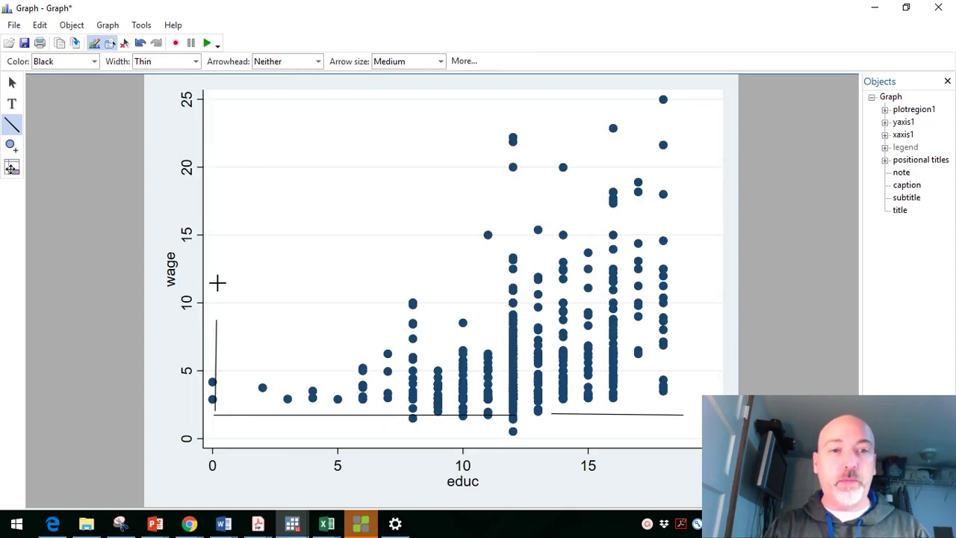
{"action": "left_click_drag", "start_coordinate": [218, 282], "coordinate": [218, 97]}
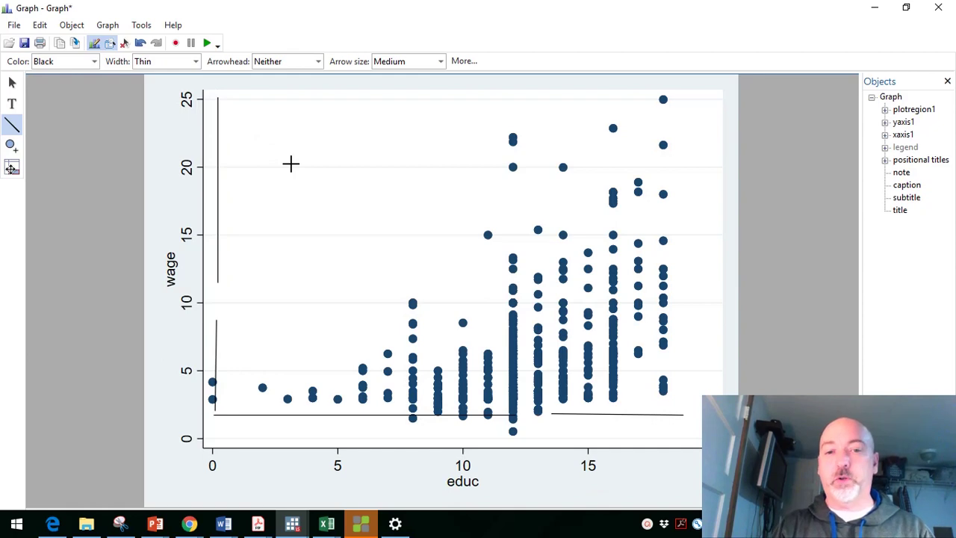
{"action": "mouse_move", "coordinate": [216, 321]}
{"action": "left_mouse_down"}
{"action": "mouse_move", "coordinate": [502, 323]}
{"action": "mouse_move", "coordinate": [502, 415]}
{"action": "left_mouse_up"}
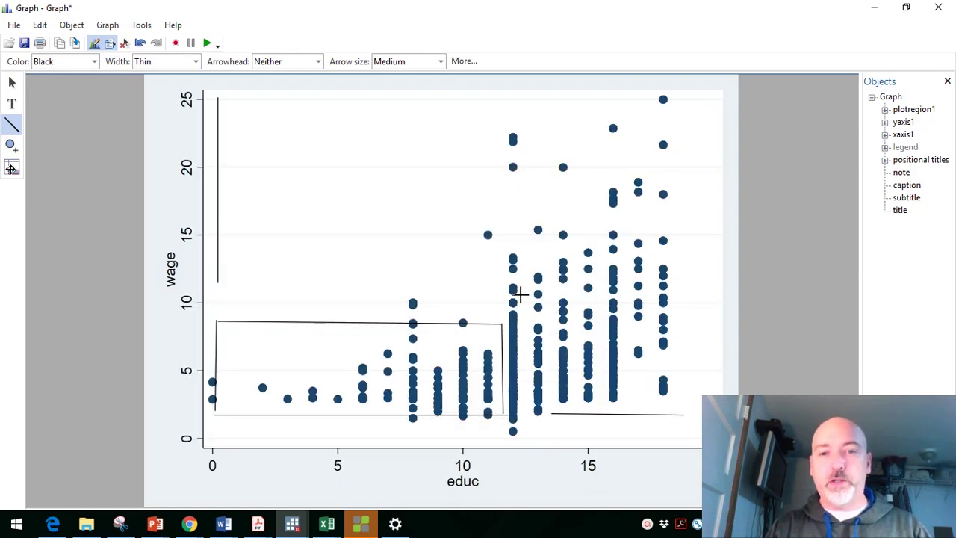
{"action": "mouse_move", "coordinate": [542, 299]}
{"action": "left_mouse_down"}
{"action": "mouse_move", "coordinate": [662, 297]}
{"action": "mouse_move", "coordinate": [681, 117]}
{"action": "mouse_move", "coordinate": [659, 115]}
{"action": "mouse_move", "coordinate": [664, 98]}
{"action": "mouse_move", "coordinate": [518, 97]}
{"action": "mouse_move", "coordinate": [522, 299]}
{"action": "left_mouse_up"}
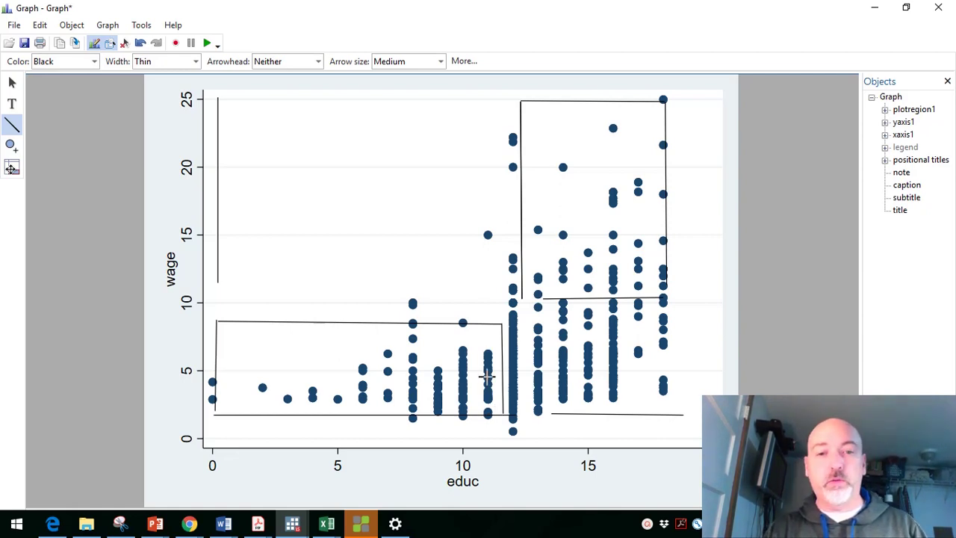
- Draw a shallow line across the low-wage box and a steep one across the high-wage box, closing the graph without saving
{"action": "left_click_drag", "start_coordinate": [220, 393], "coordinate": [490, 359]}
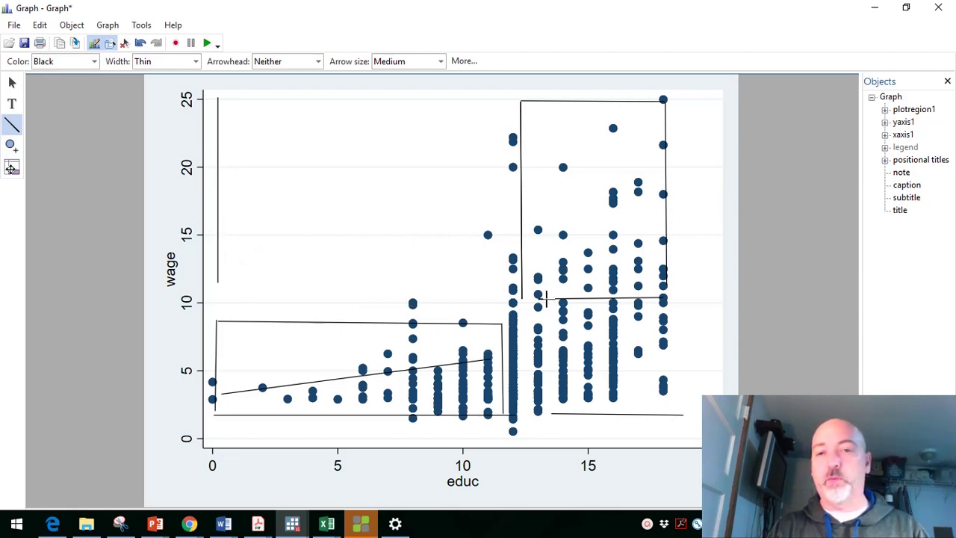
{"action": "left_click_drag", "start_coordinate": [537, 294], "coordinate": [649, 112]}
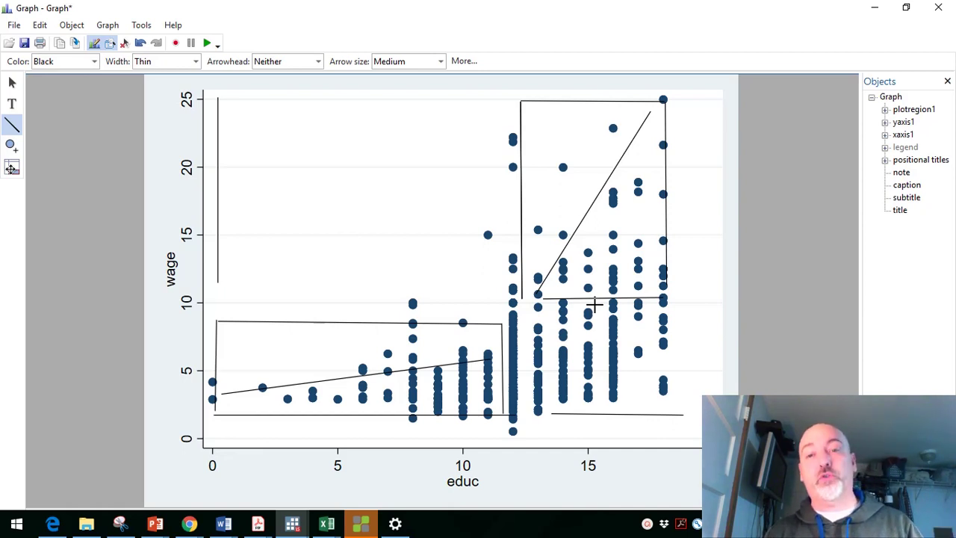
{"action": "left_click", "coordinate": [939, 9]}
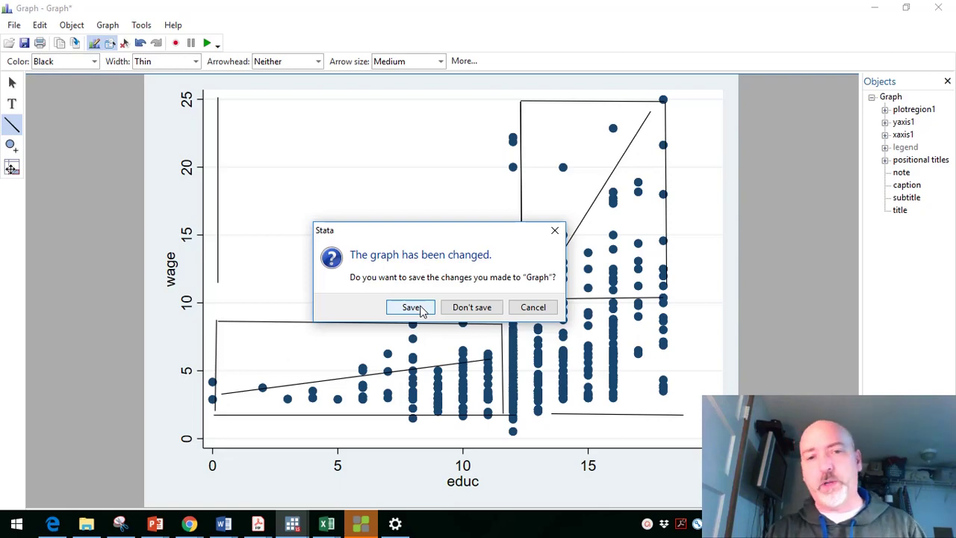
{"action": "left_click", "coordinate": [472, 306]}
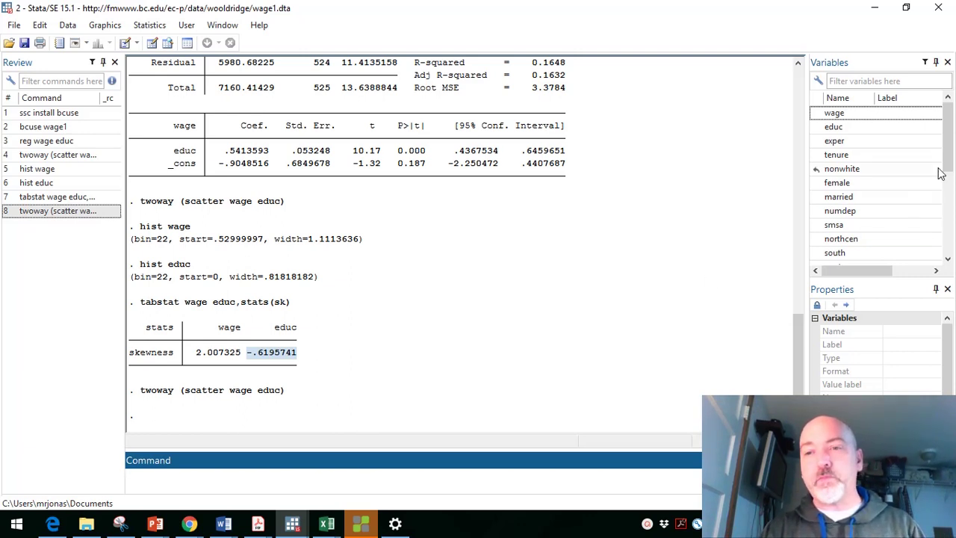
- Find lwage in the variable list and drop it from the dataset
{"action": "left_click_drag", "start_coordinate": [951, 154], "coordinate": [949, 233]}
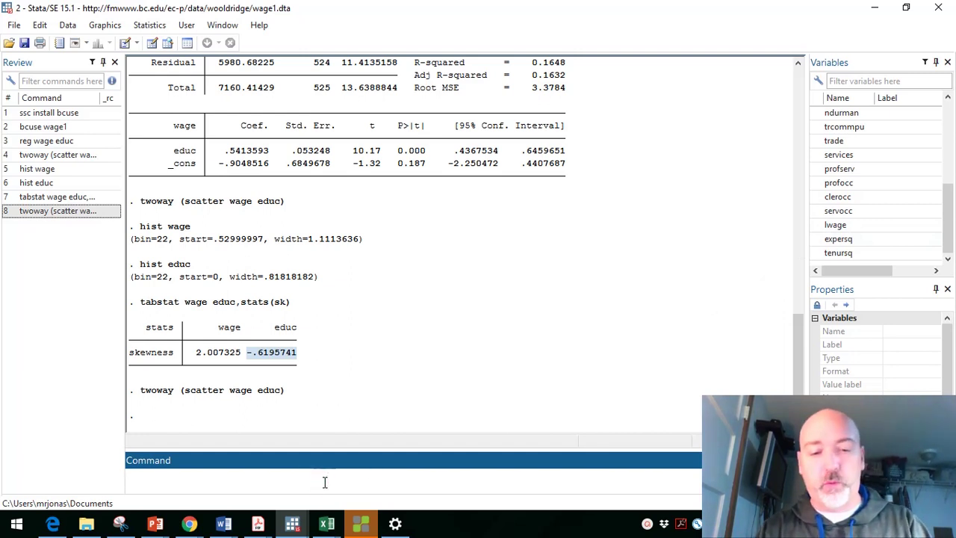
{"action": "type", "text": "drop lwa"}
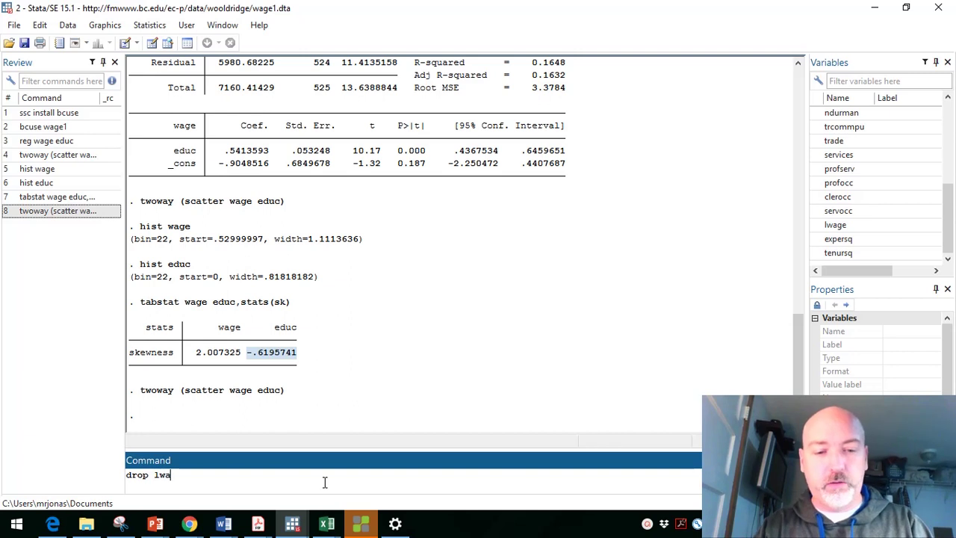
{"action": "type", "text": "ge"}
{"action": "key", "text": "Return"}
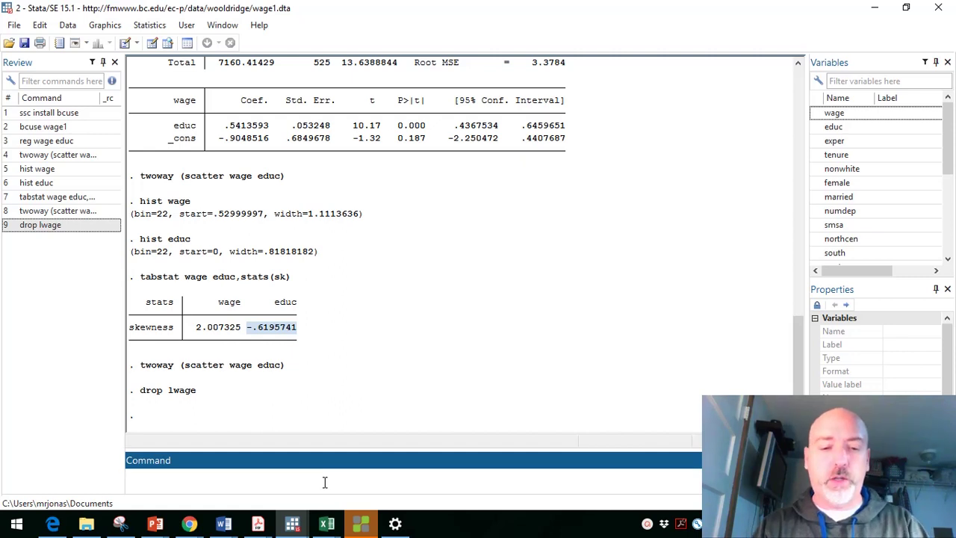
- Generate the variable lwage as log(wage)
{"action": "type", "text": "gen "}
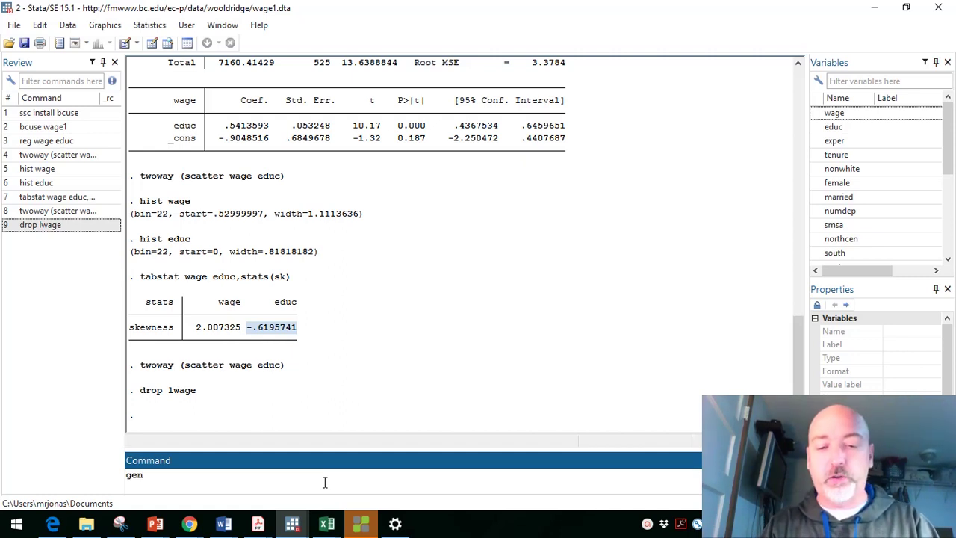
{"action": "type", "text": "lwage"}
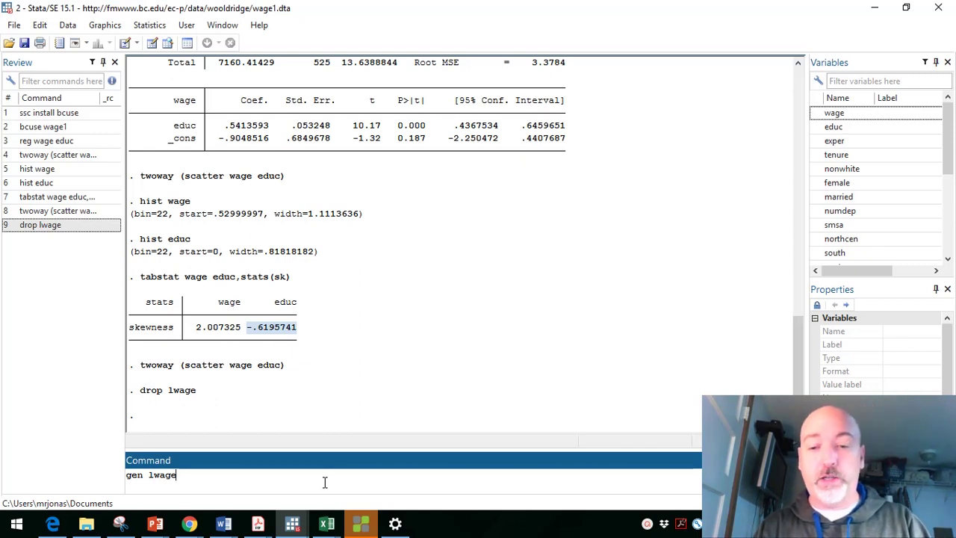
{"action": "type", "text": "="}
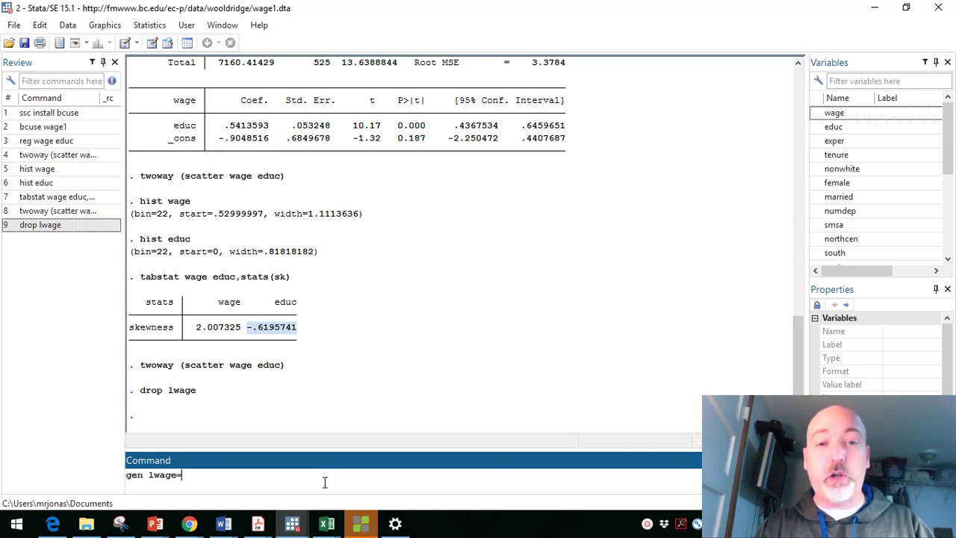
{"action": "type", "text": "log("}
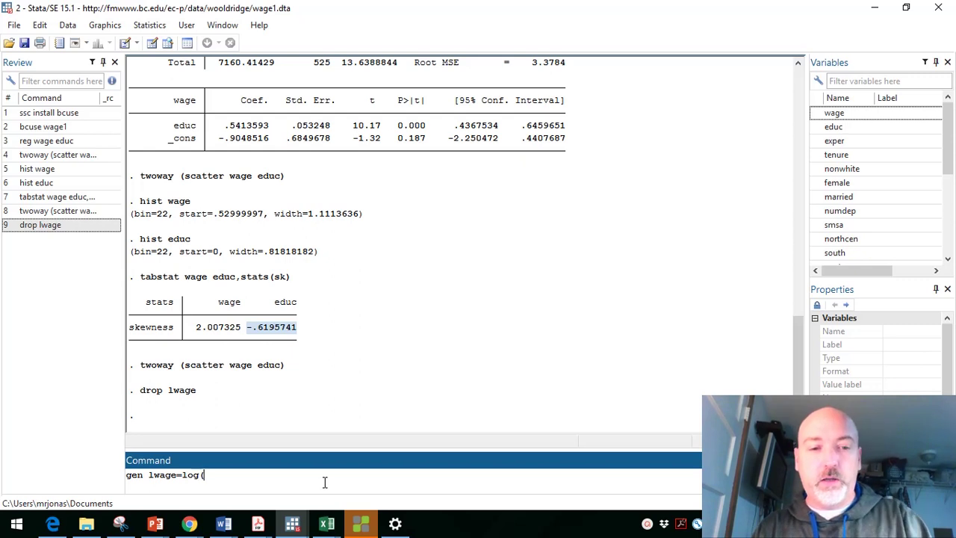
{"action": "type", "text": "wage"}
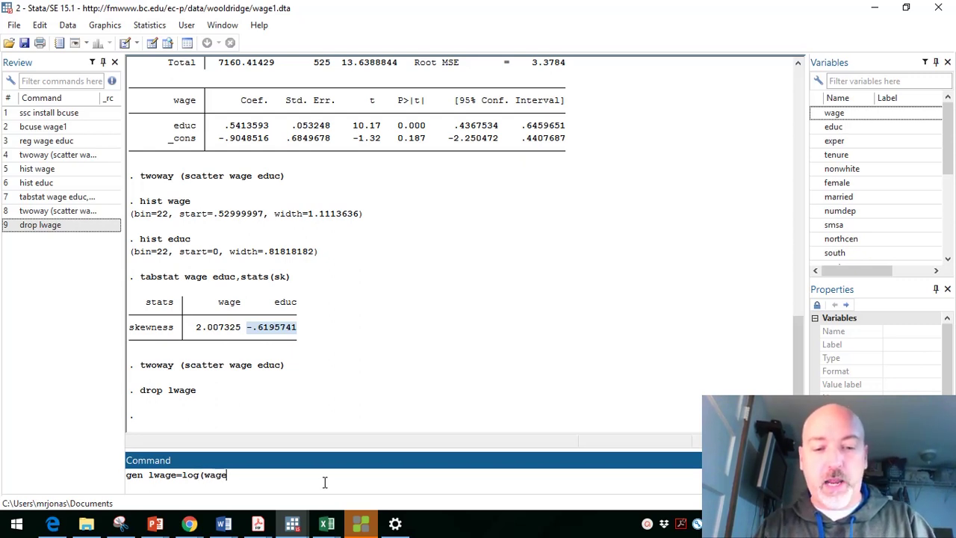
{"action": "type", "text": ")"}
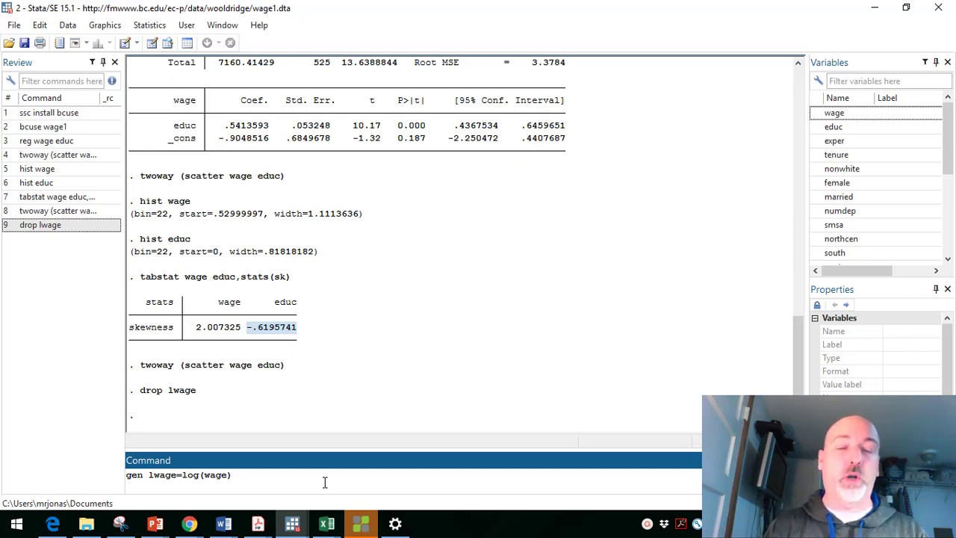
{"action": "key", "text": "Return"}
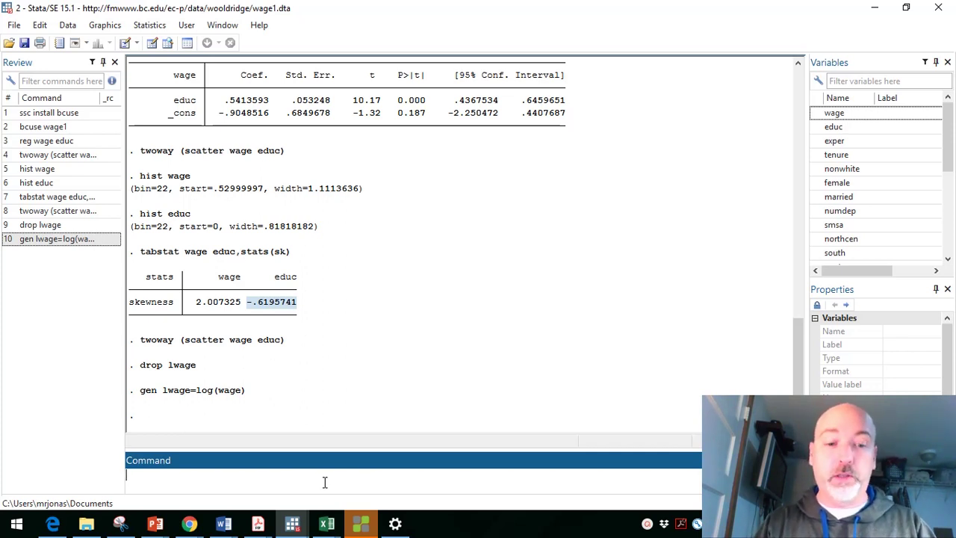
- Plot a two-way scatter of lwage against wage, closing the graph after viewing it
{"action": "type", "text": "two"}
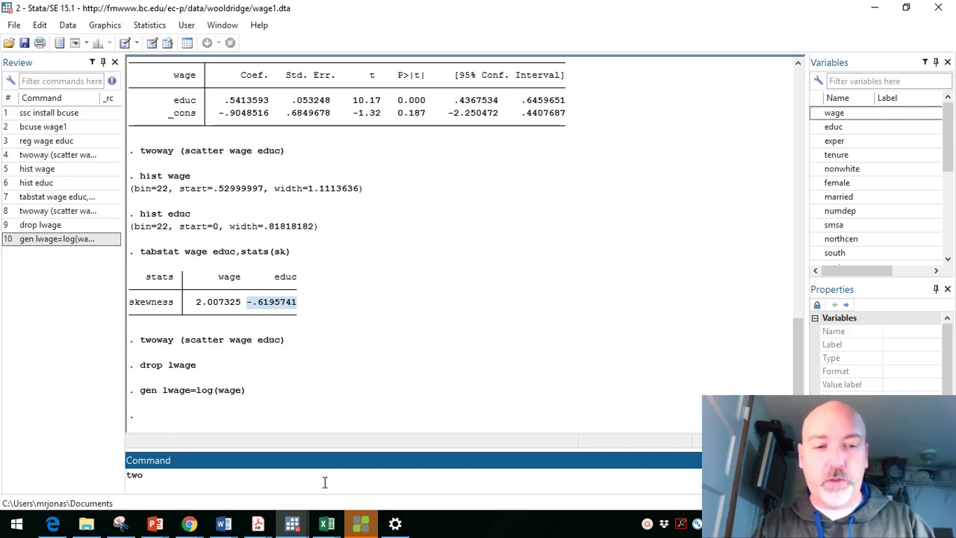
{"action": "type", "text": "way (scatter"}
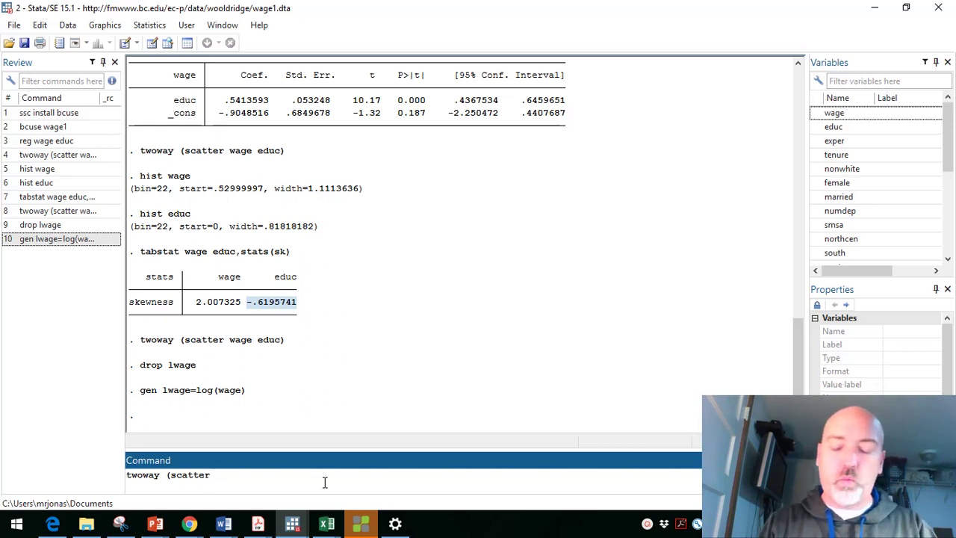
{"action": "type", "text": " lwage "}
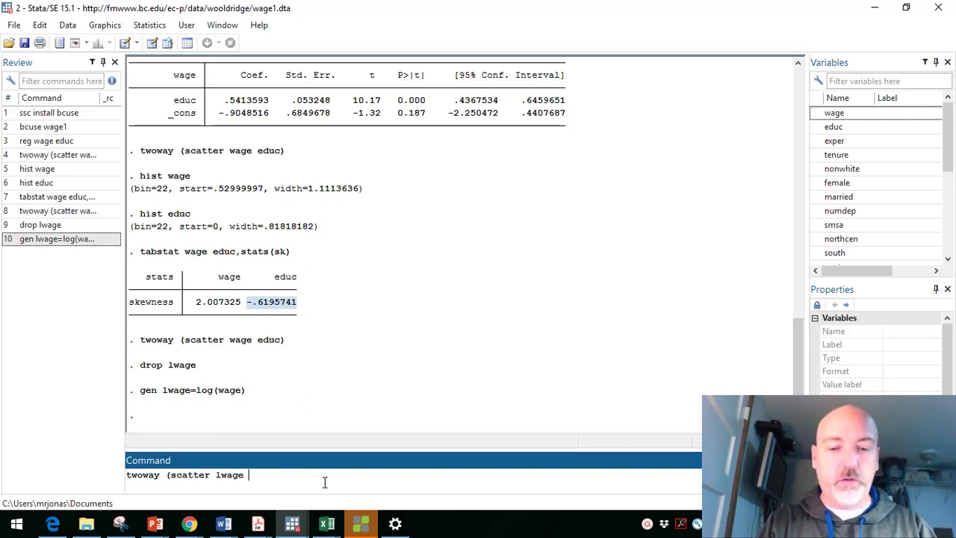
{"action": "type", "text": "wage"}
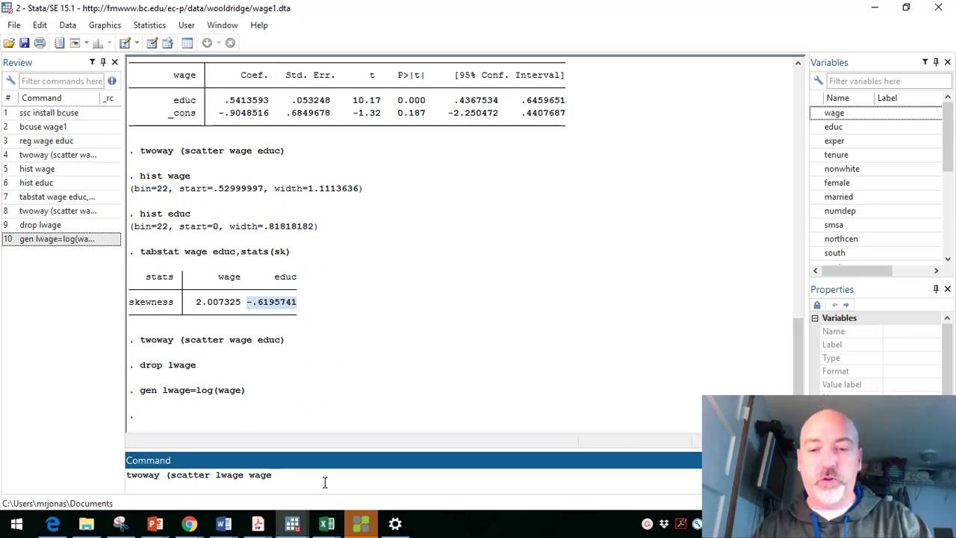
{"action": "type", "text": ")"}
{"action": "key", "text": "Return"}
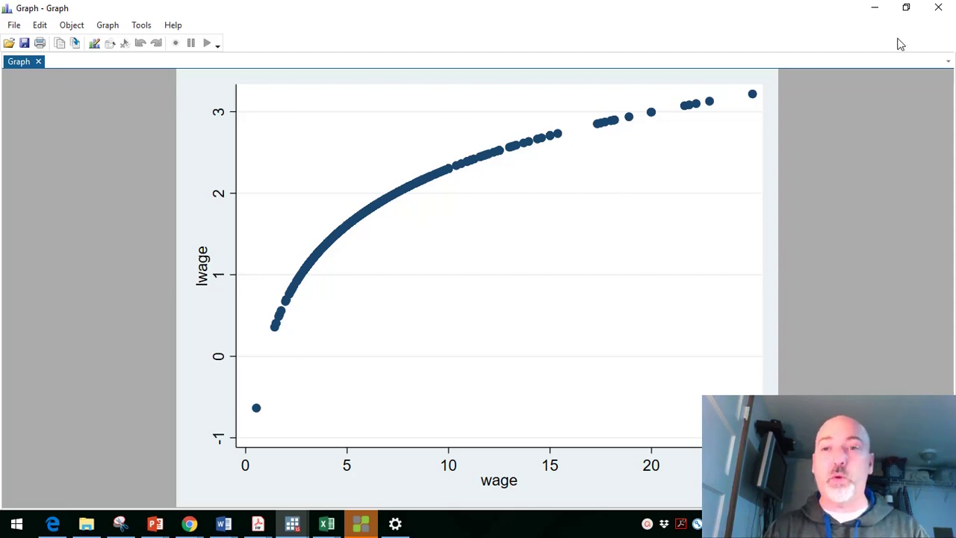
{"action": "left_click", "coordinate": [936, 9]}
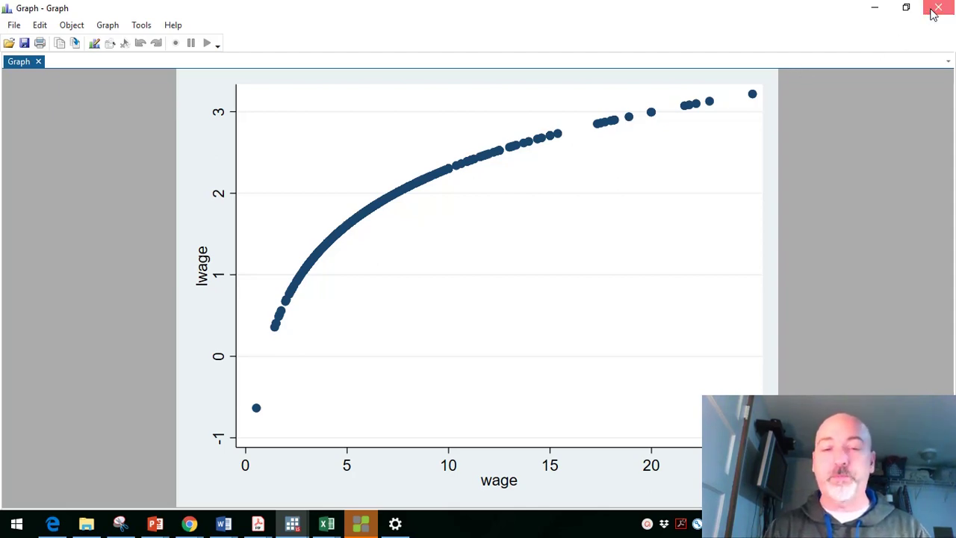
- Tabulate the skewness of wage and lwage with tabstat, and highlight each skewness value in the results
{"action": "key", "text": "Page_Up"}
{"action": "key", "text": "Page_Up"}
{"action": "key", "text": "Page_Up"}
{"action": "key", "text": "Page_Up"}
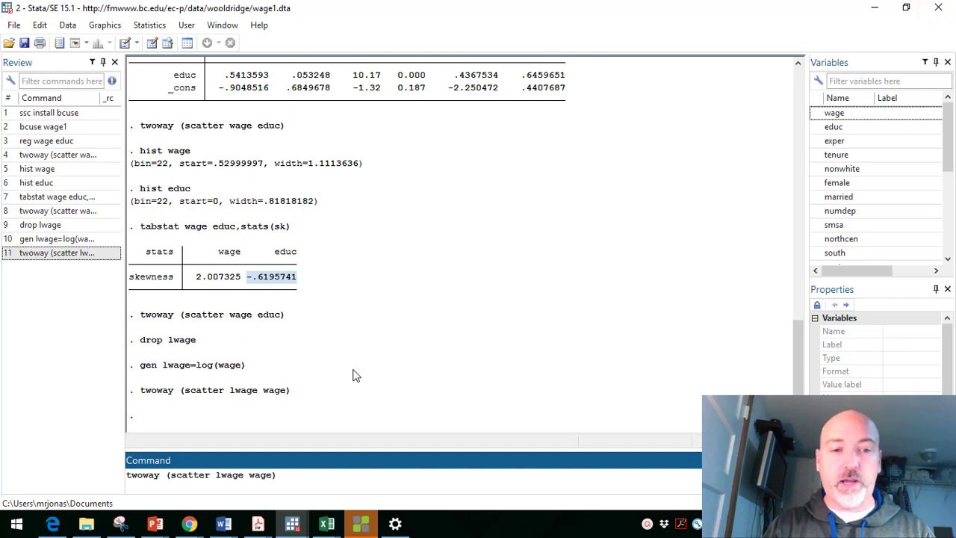
{"action": "key", "text": "Page_Up"}
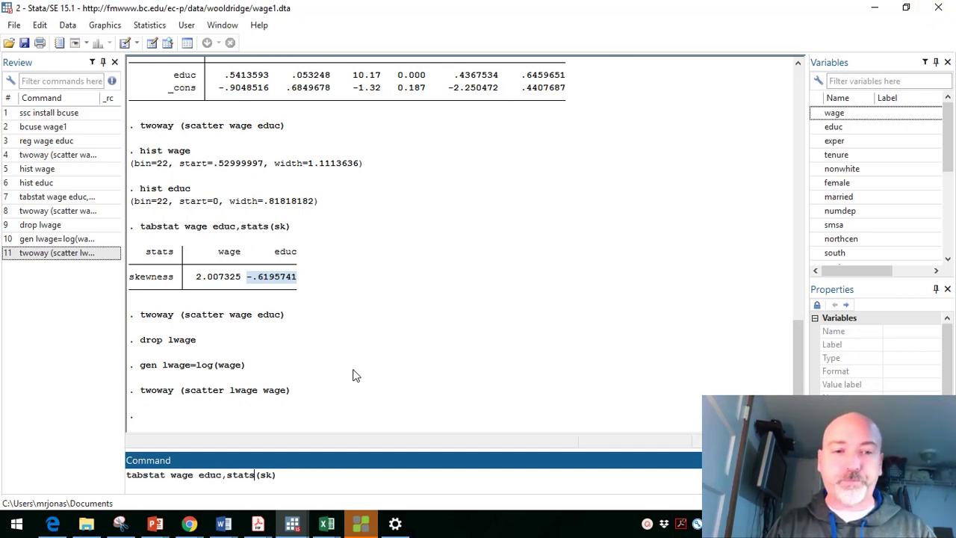
{"action": "key", "text": "Left"}
{"action": "key", "text": "Left"}
{"action": "key", "text": "Left"}
{"action": "key", "text": "Left"}
{"action": "key", "text": "Left"}
{"action": "key", "text": "Left"}
{"action": "key", "text": "BackSpace"}
{"action": "key", "text": "BackSpace"}
{"action": "key", "text": "BackSpace"}
{"action": "key", "text": "BackSpace"}
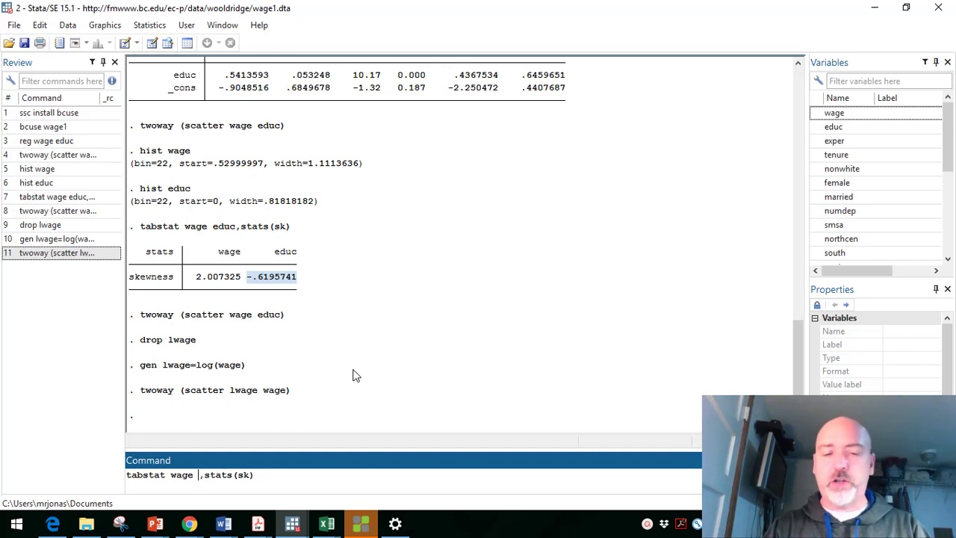
{"action": "type", "text": "lwage"}
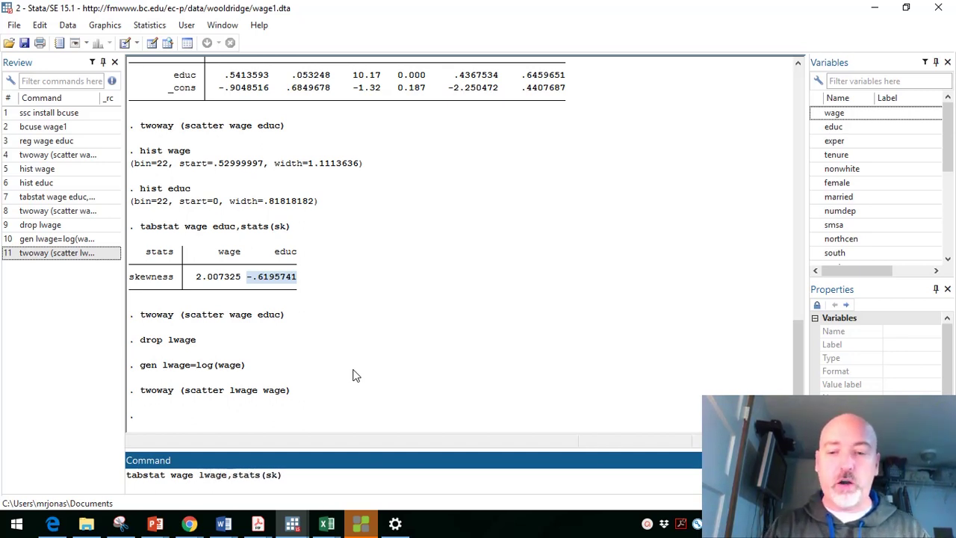
{"action": "key", "text": "Return"}
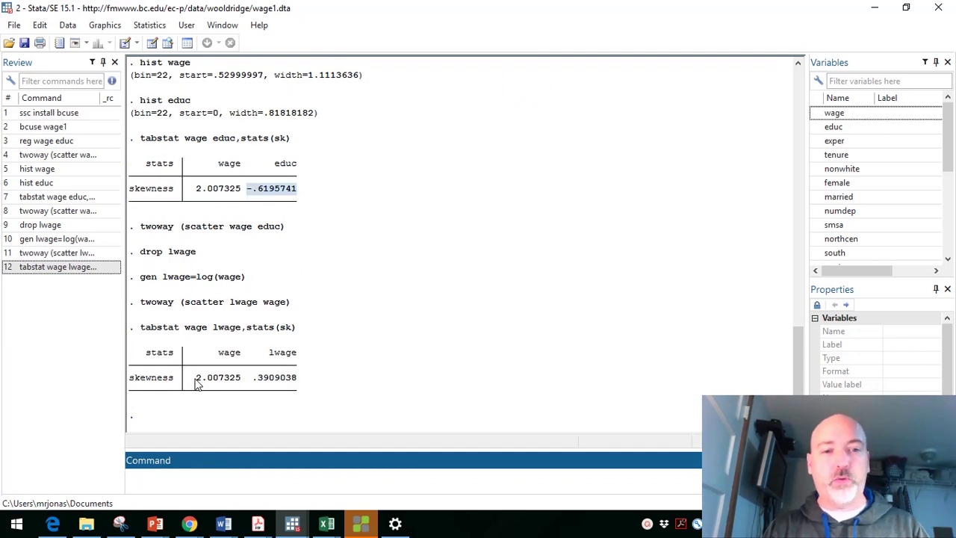
{"action": "left_click_drag", "start_coordinate": [194, 382], "coordinate": [239, 382]}
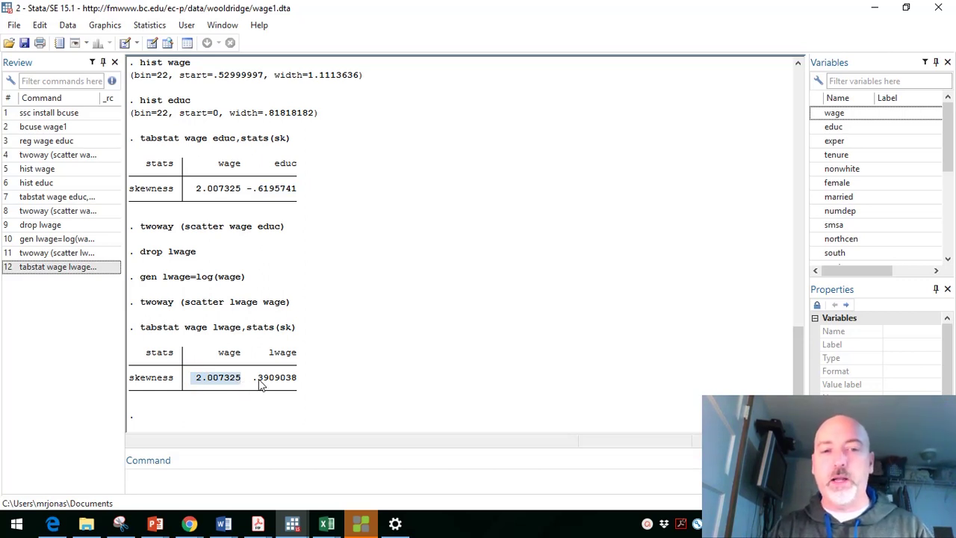
{"action": "left_click_drag", "start_coordinate": [255, 384], "coordinate": [305, 385]}
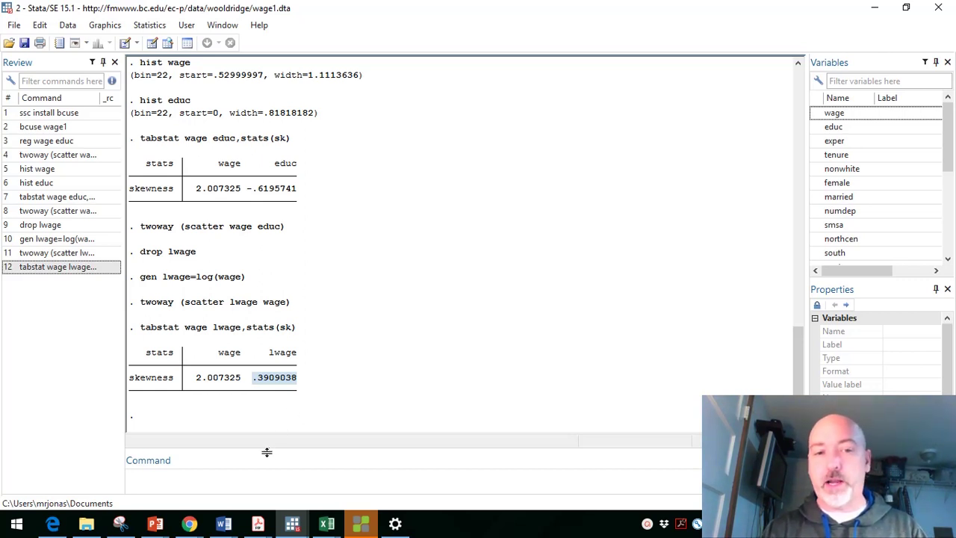
- Generate the variable educ2 as educ^2 and find it in the variable list
{"action": "left_click", "coordinate": [263, 485]}
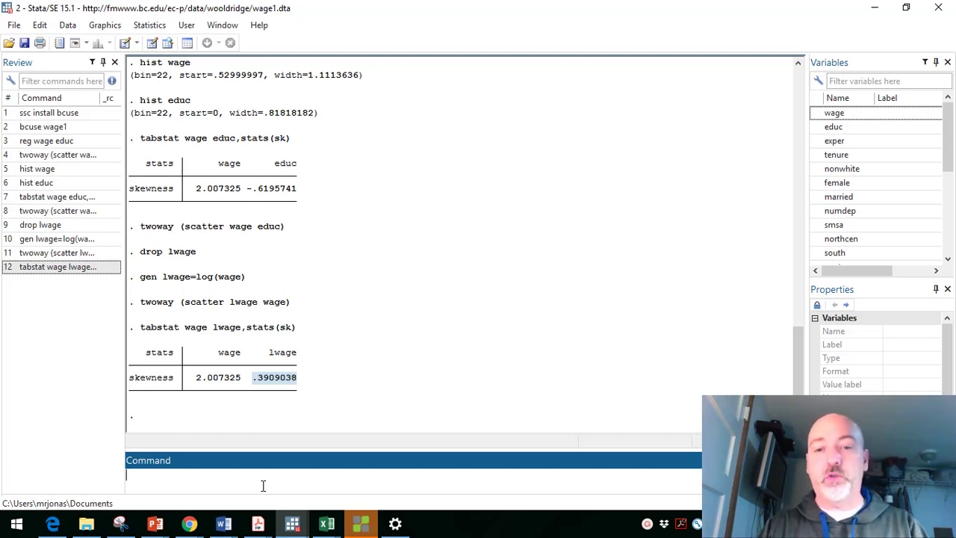
{"action": "type", "text": "gen "}
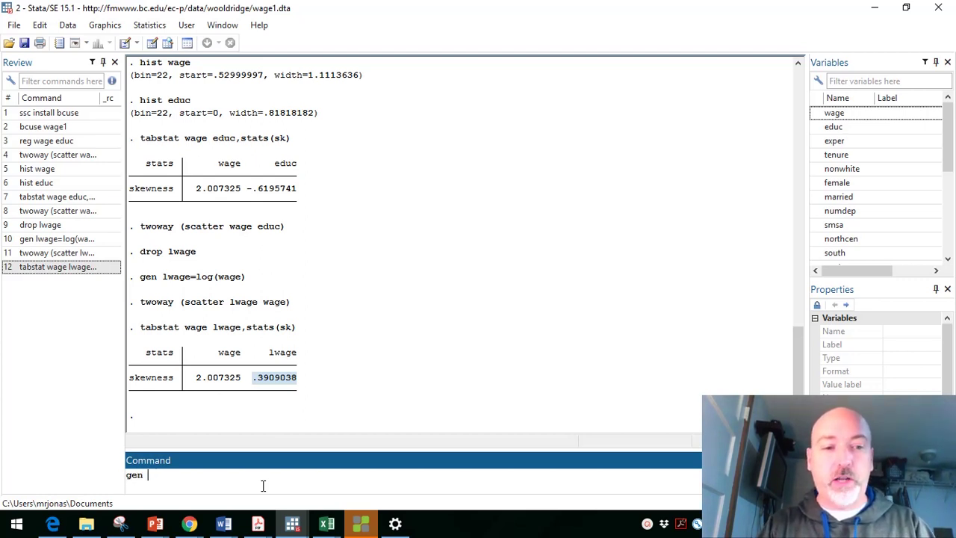
{"action": "type", "text": "educ"}
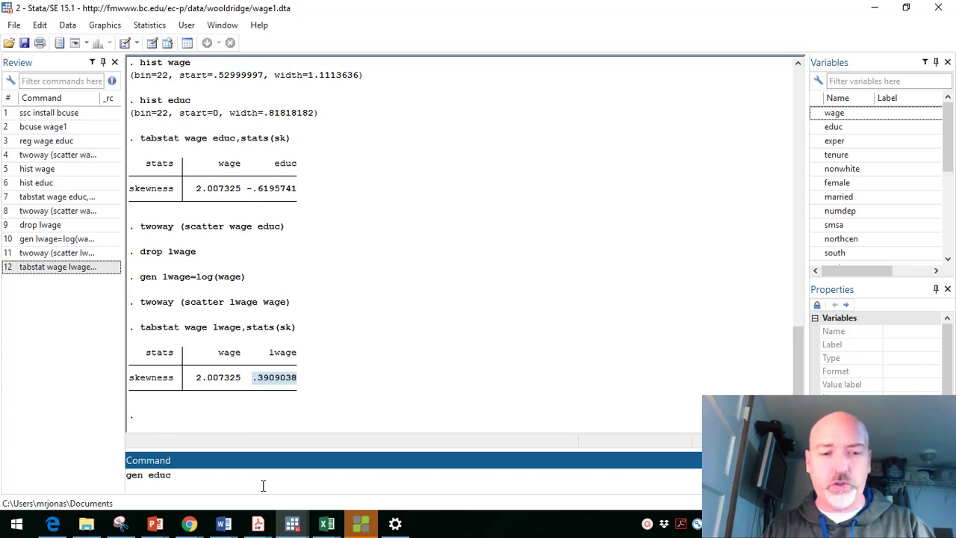
{"action": "type", "text": "2"}
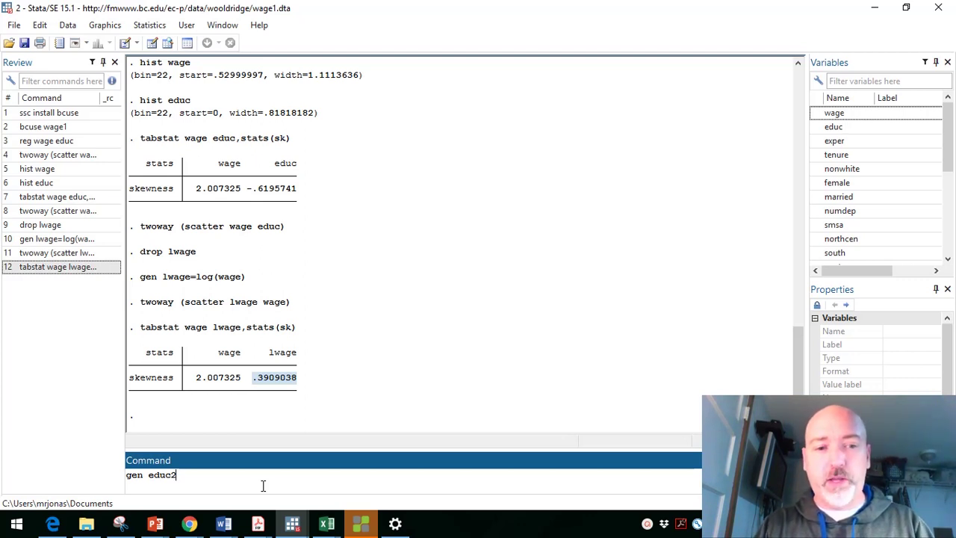
{"action": "type", "text": "=e"}
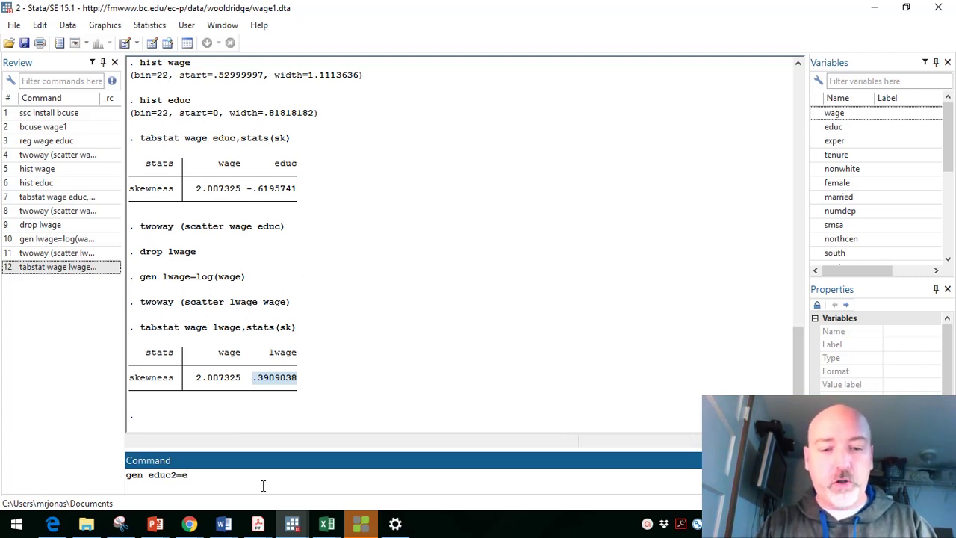
{"action": "type", "text": "duc"}
{"action": "key", "text": "BackSpace"}
{"action": "key", "text": "BackSpace"}
{"action": "key", "text": "BackSpace"}
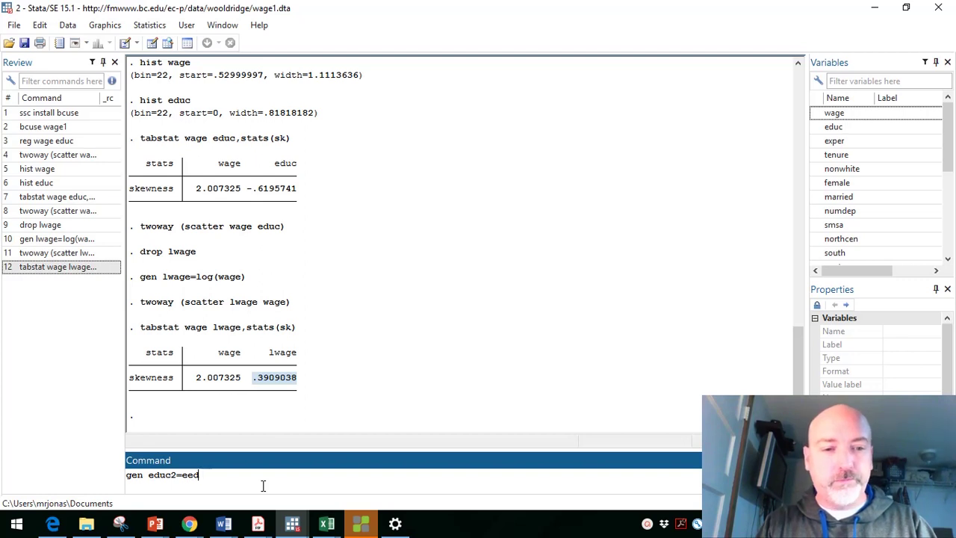
{"action": "type", "text": "duc^"}
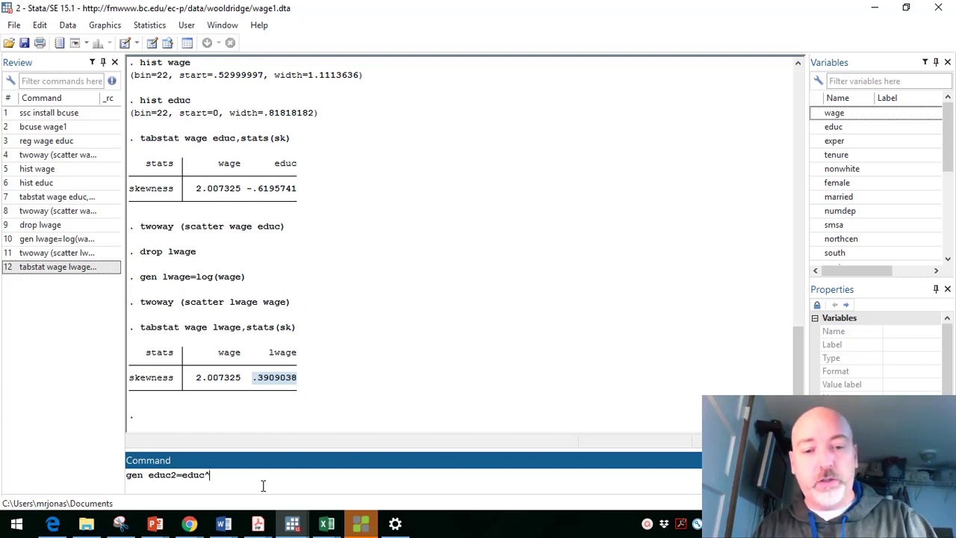
{"action": "type", "text": "2"}
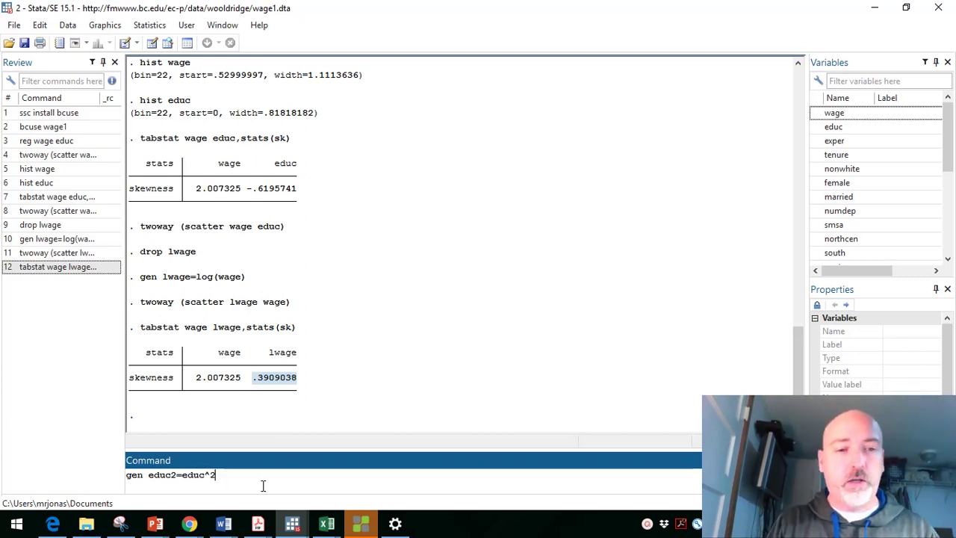
{"action": "key", "text": "Return"}
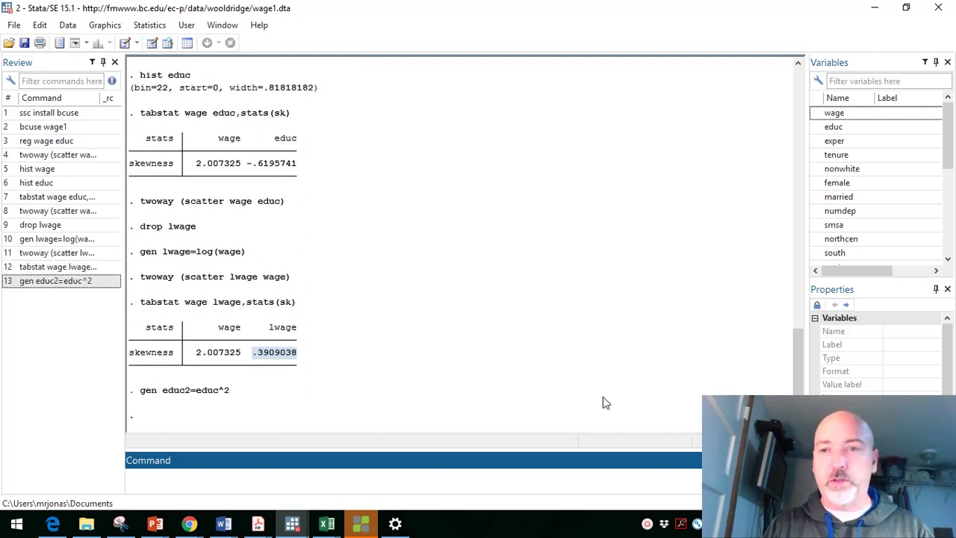
{"action": "scroll", "coordinate": [923, 196], "scroll_direction": "down", "scroll_amount": 5}
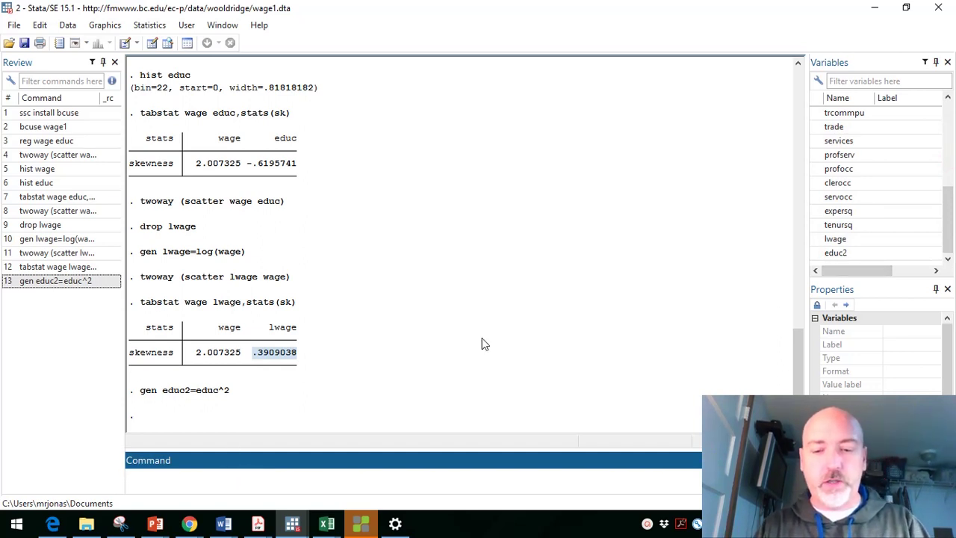
- Plot a two-way scatter of educ2 against educ, closing the graph after viewing it
{"action": "key", "text": "Page_Up"}
{"action": "key", "text": "Page_Up"}
{"action": "key", "text": "Page_Up"}
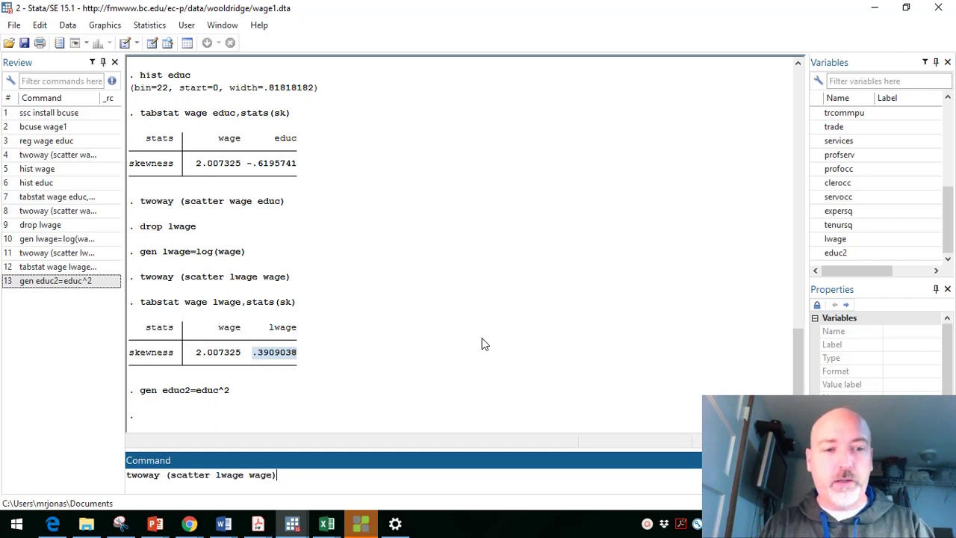
{"action": "key", "text": "Left"}
{"action": "key", "text": "BackSpace"}
{"action": "key", "text": "BackSpace"}
{"action": "key", "text": "BackSpace"}
{"action": "key", "text": "BackSpace"}
{"action": "key", "text": "BackSpace"}
{"action": "key", "text": "BackSpace"}
{"action": "key", "text": "BackSpace"}
{"action": "key", "text": "BackSpace"}
{"action": "key", "text": "BackSpace"}
{"action": "key", "text": "BackSpace"}
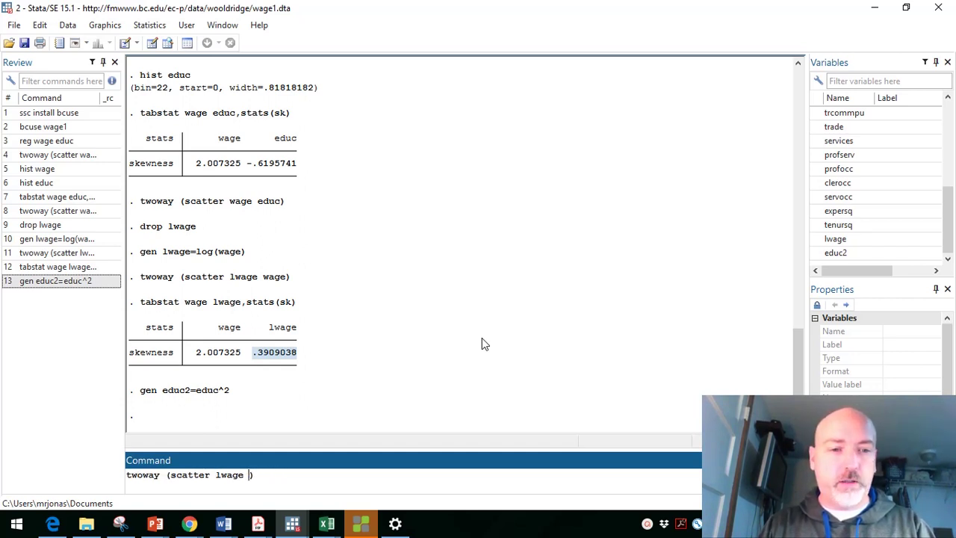
{"action": "type", "text": "educ"}
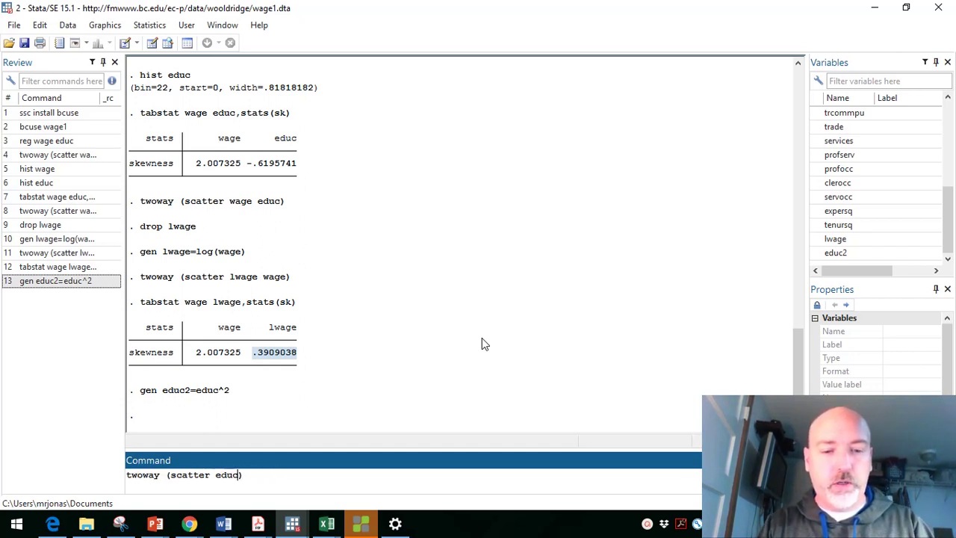
{"action": "type", "text": "2 "}
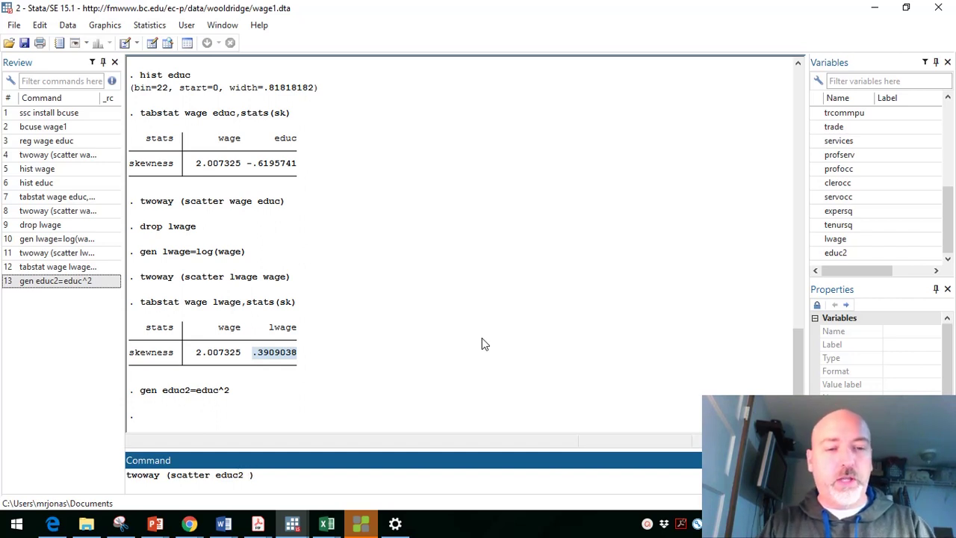
{"action": "type", "text": "educ"}
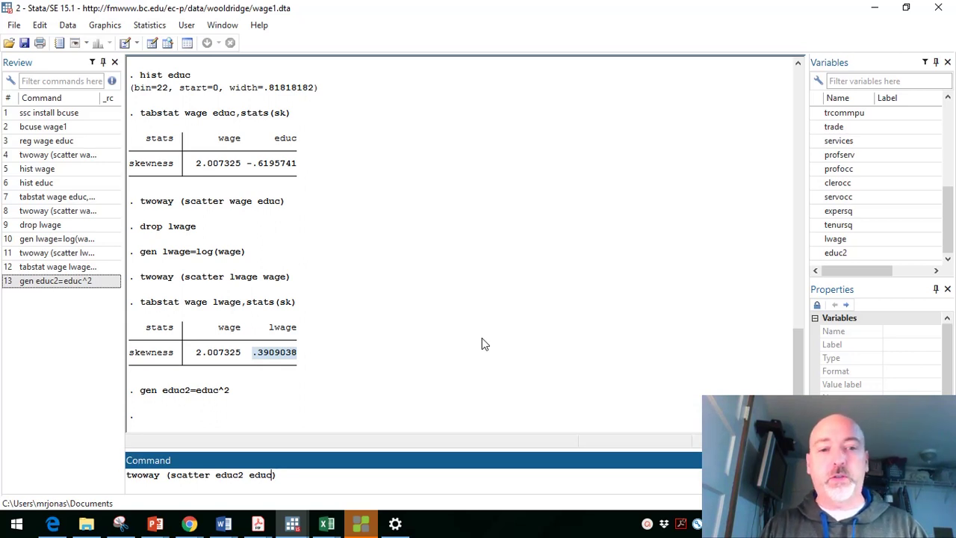
{"action": "key", "text": "Return"}
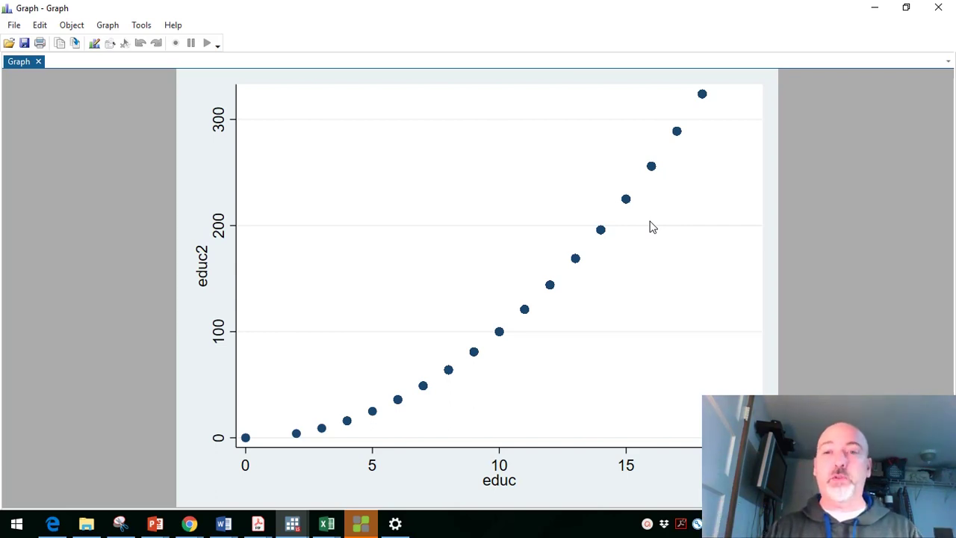
{"action": "left_click", "coordinate": [938, 9]}
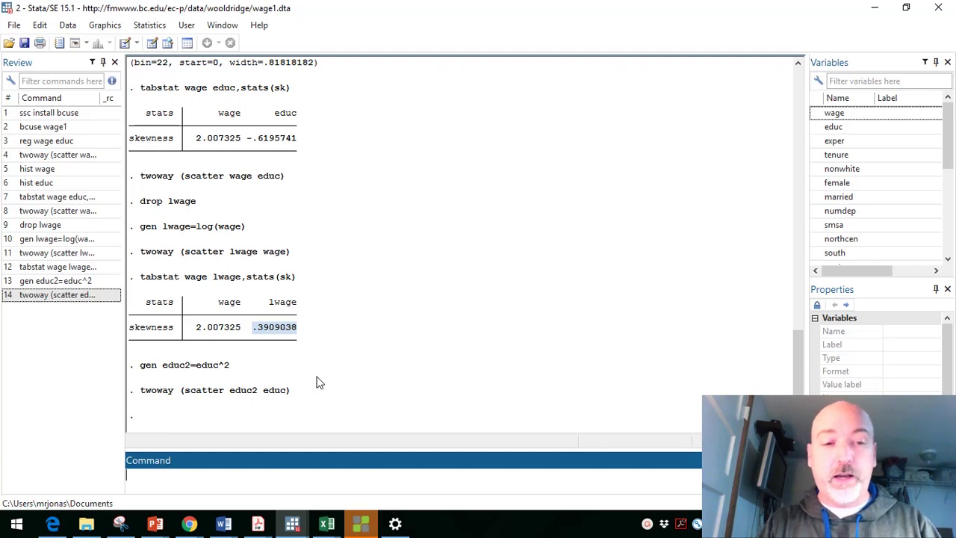
- Plot a two-way scatter of lwage against educ2 by adapting the previous scatter command
{"action": "key", "text": "Page_Up"}
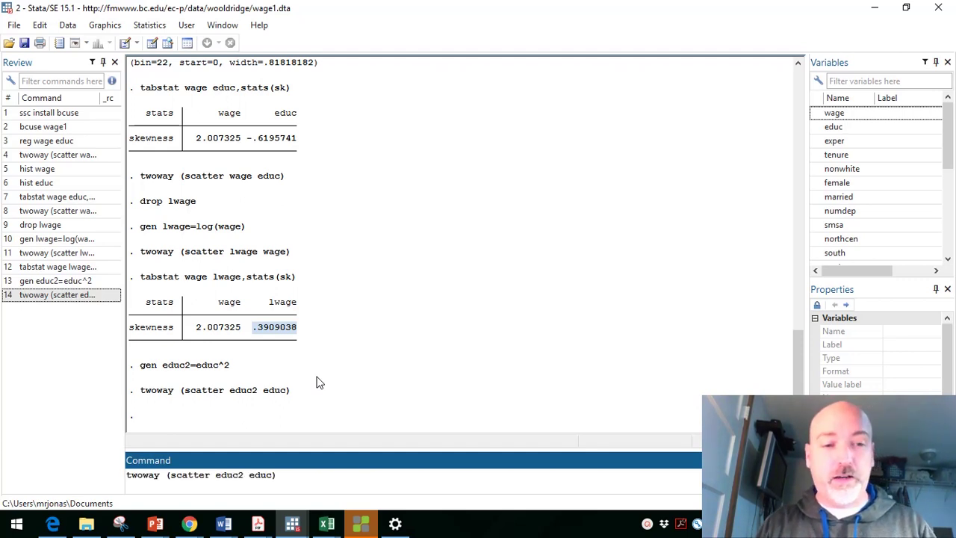
{"action": "key", "text": "BackSpace"}
{"action": "key", "text": "BackSpace"}
{"action": "key", "text": "BackSpace"}
{"action": "key", "text": "BackSpace"}
{"action": "key", "text": "BackSpace"}
{"action": "key", "text": "BackSpace"}
{"action": "key", "text": "BackSpace"}
{"action": "key", "text": "BackSpace"}
{"action": "key", "text": "BackSpace"}
{"action": "key", "text": "BackSpace"}
{"action": "key", "text": "BackSpace"}
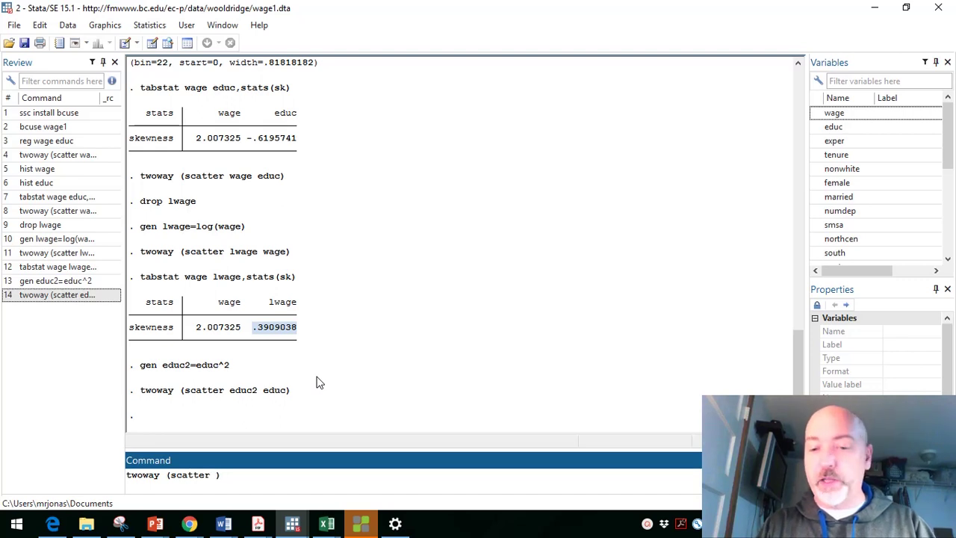
{"action": "type", "text": "wage"}
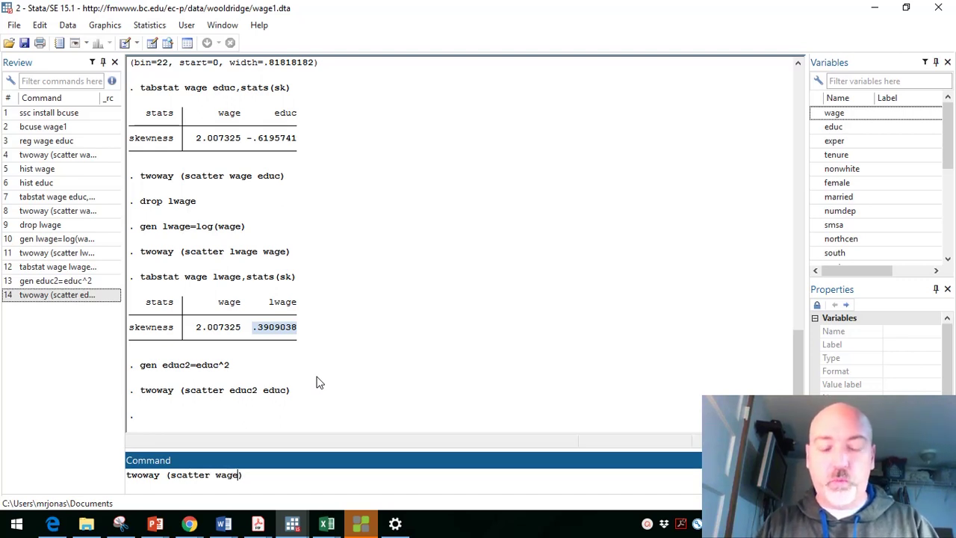
{"action": "type", "text": " educ"}
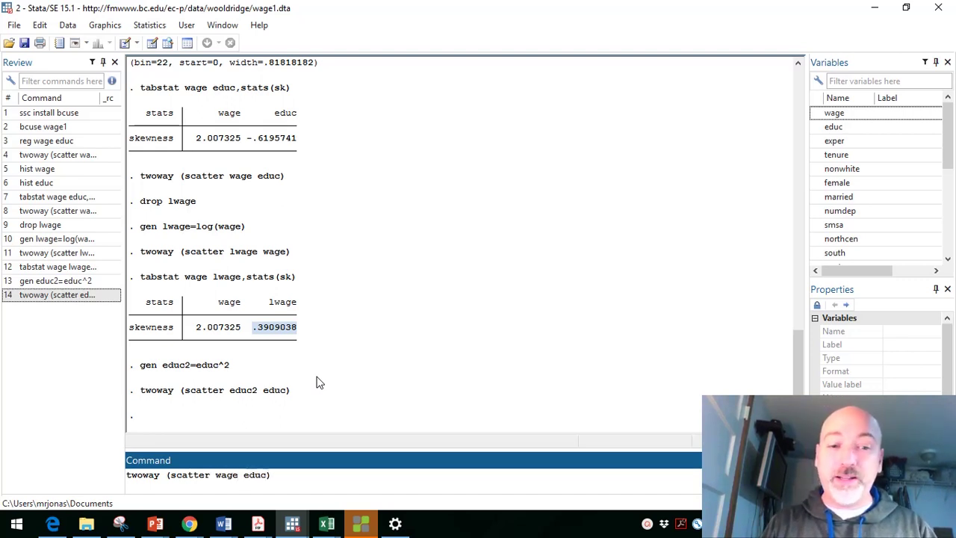
{"action": "key", "text": "Left"}
{"action": "key", "text": "Left"}
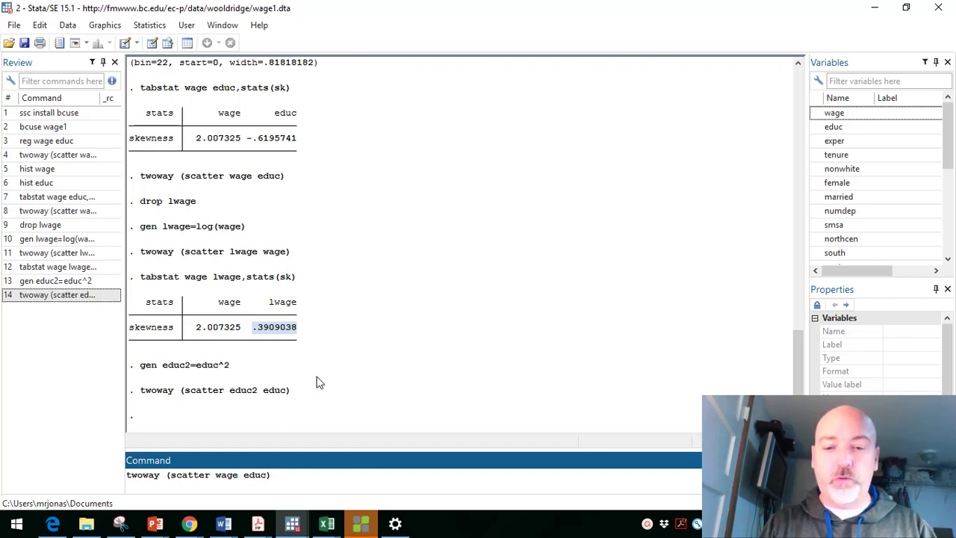
{"action": "type", "text": "l"}
{"action": "key", "text": "Right"}
{"action": "key", "text": "Right"}
{"action": "key", "text": "Right"}
{"action": "key", "text": "Right"}
{"action": "key", "text": "Right"}
{"action": "key", "text": "Right"}
{"action": "key", "text": "Right"}
{"action": "key", "text": "Right"}
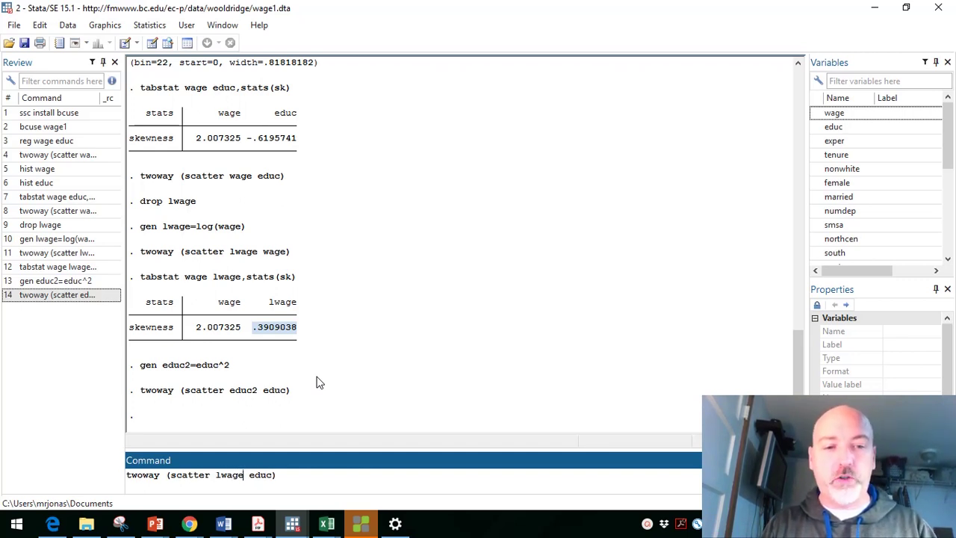
{"action": "type", "text": "2"}
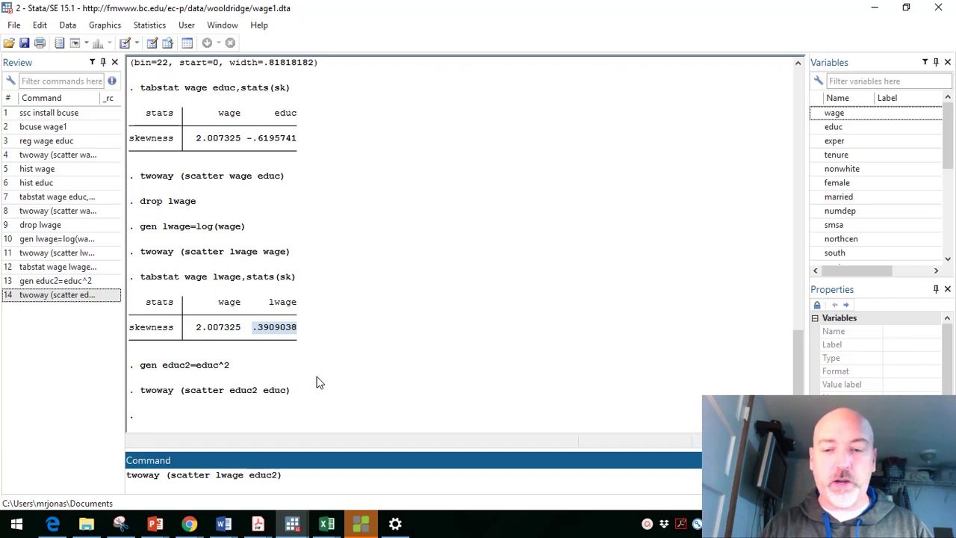
{"action": "key", "text": "Right"}
{"action": "key", "text": "Return"}
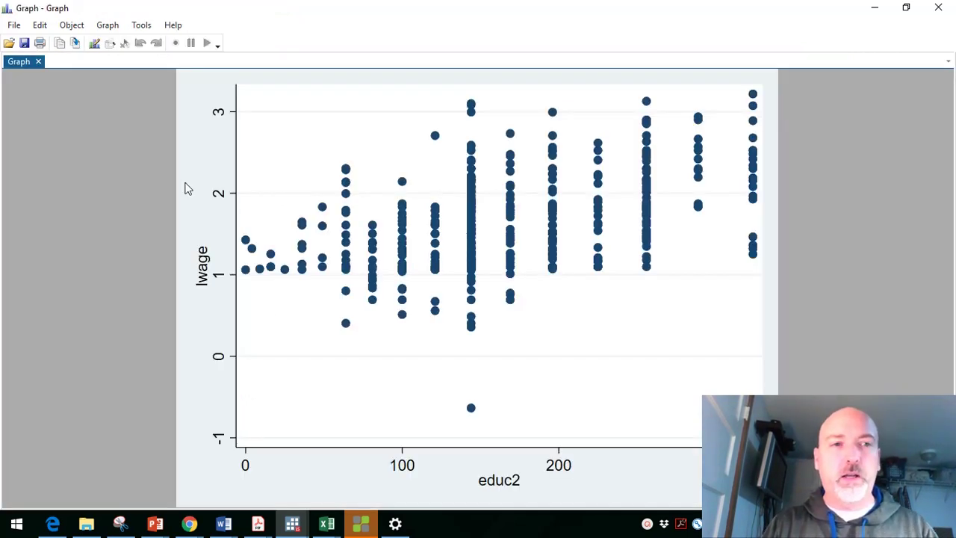
- In the Graph Editor, draw a straight upward-sloping trend line through the lwage and educ2 points
{"action": "left_click", "coordinate": [12, 27]}
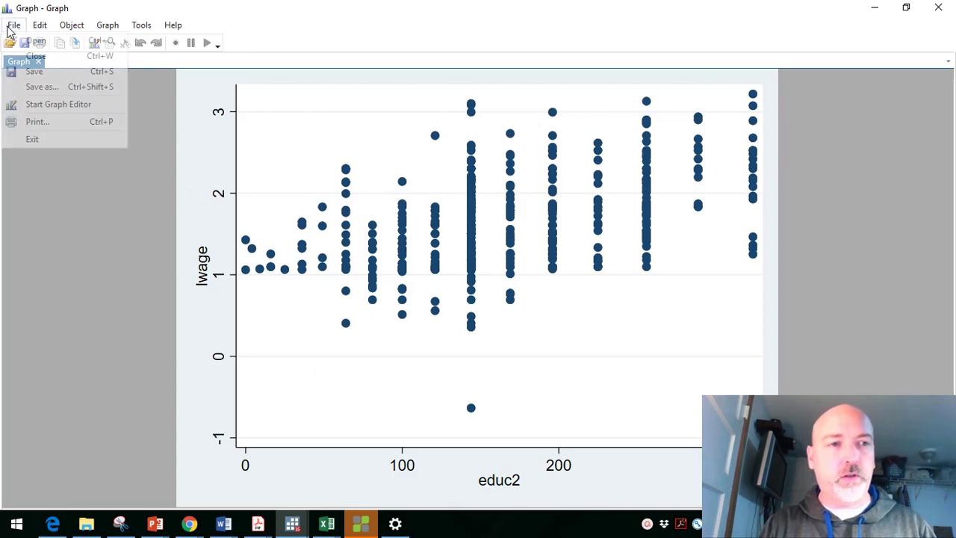
{"action": "left_click", "coordinate": [37, 104]}
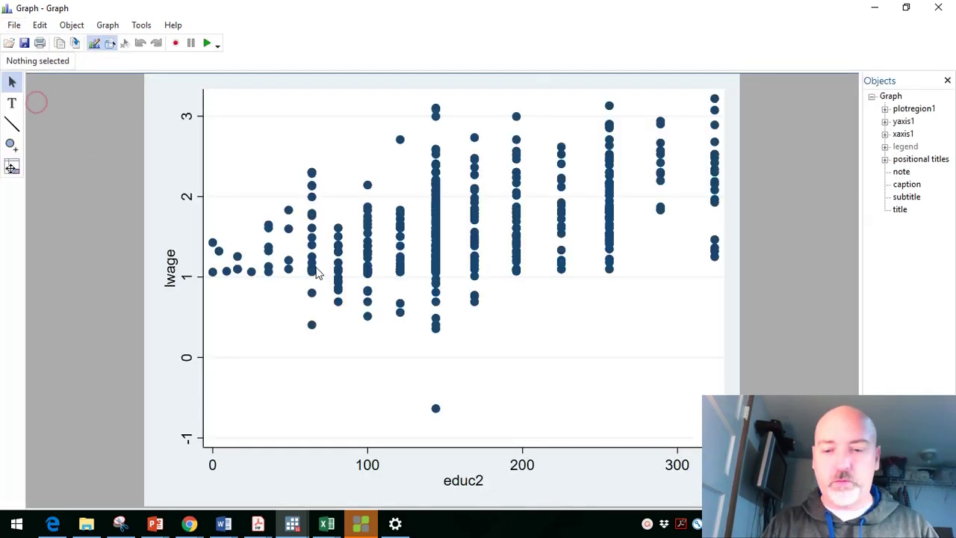
{"action": "left_click", "coordinate": [12, 125]}
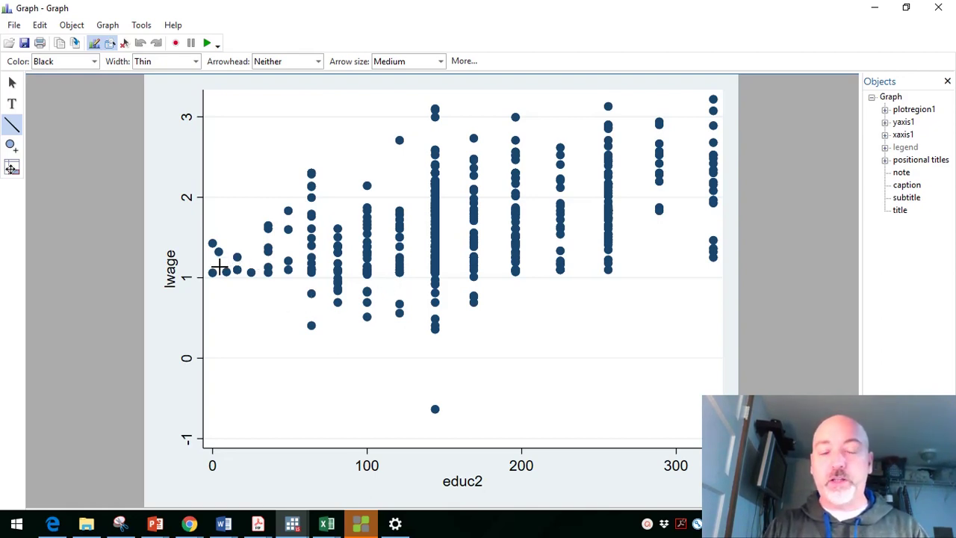
{"action": "mouse_move", "coordinate": [219, 267]}
{"action": "left_mouse_down"}
{"action": "mouse_move", "coordinate": [531, 228]}
{"action": "mouse_move", "coordinate": [631, 177]}
{"action": "mouse_move", "coordinate": [713, 159]}
{"action": "left_mouse_up"}
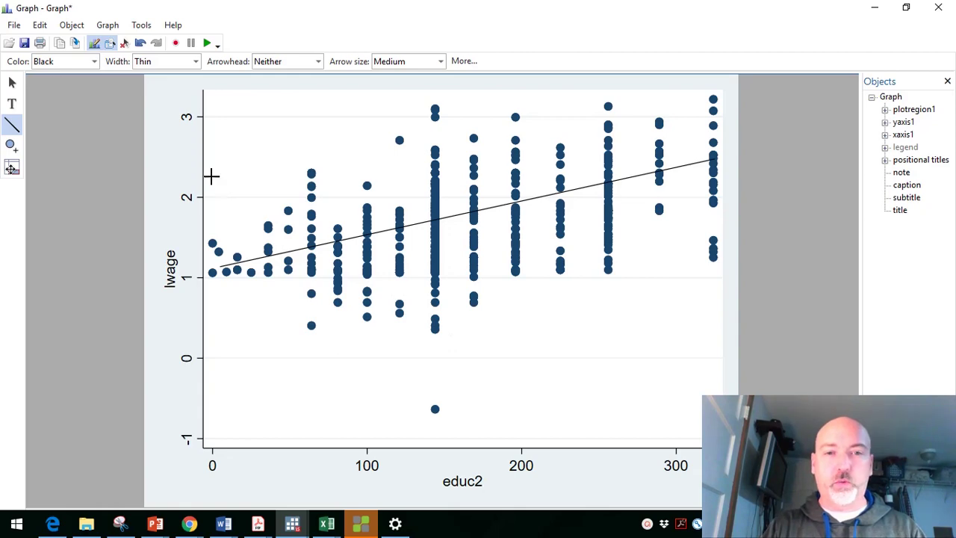
- Outline the lower-education and higher-education point clusters with straight lines, and close the graph without saving the changes
{"action": "mouse_move", "coordinate": [212, 175]}
{"action": "left_mouse_down"}
{"action": "mouse_move", "coordinate": [435, 177]}
{"action": "mouse_move", "coordinate": [437, 297]}
{"action": "mouse_move", "coordinate": [178, 305]}
{"action": "left_mouse_up"}
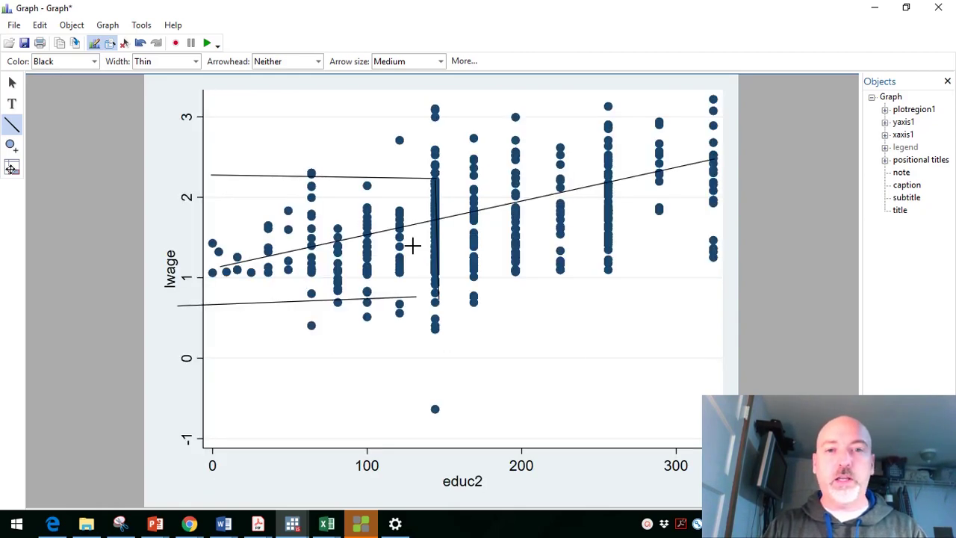
{"action": "left_click_drag", "start_coordinate": [475, 142], "coordinate": [495, 258]}
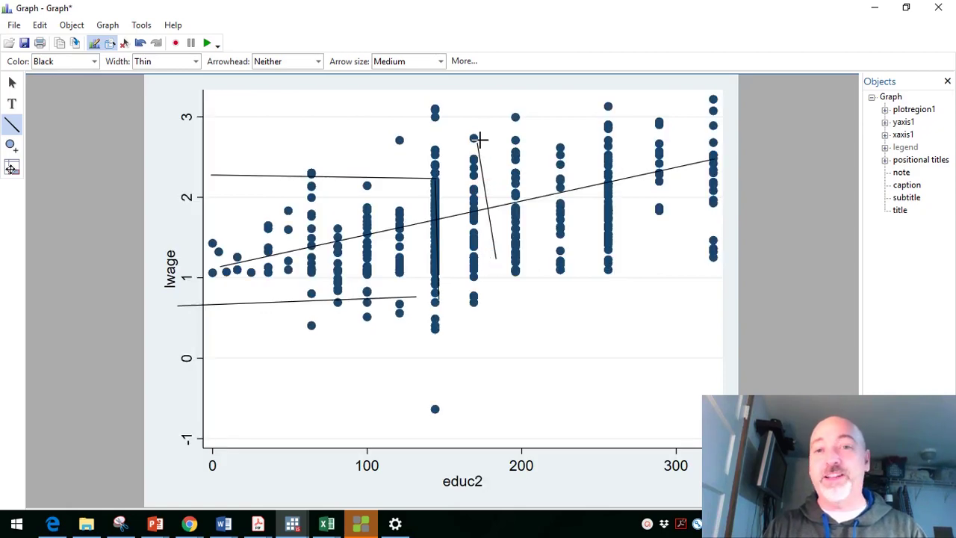
{"action": "left_click_drag", "start_coordinate": [486, 139], "coordinate": [688, 139]}
{"action": "left_click_drag", "start_coordinate": [505, 261], "coordinate": [696, 260]}
{"action": "left_click_drag", "start_coordinate": [696, 140], "coordinate": [695, 248]}
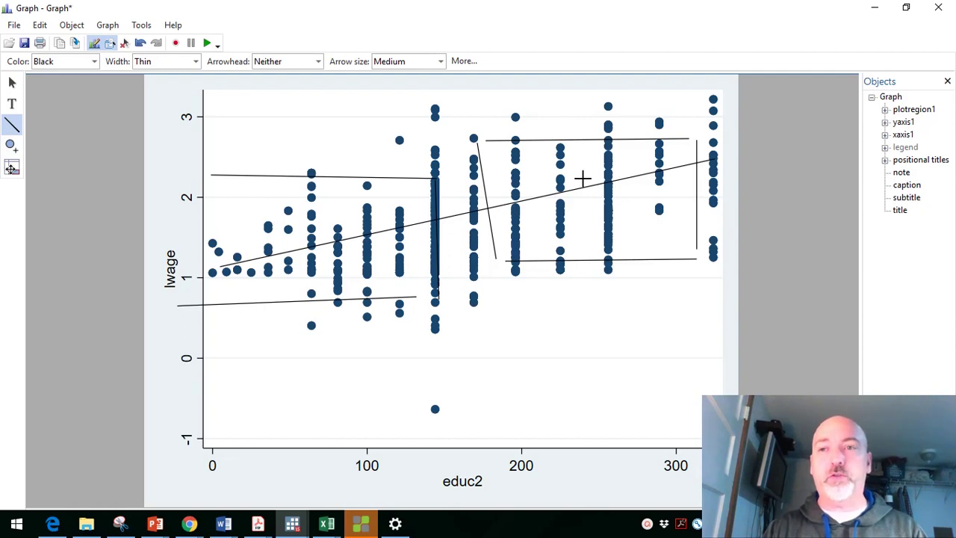
{"action": "left_click", "coordinate": [941, 7]}
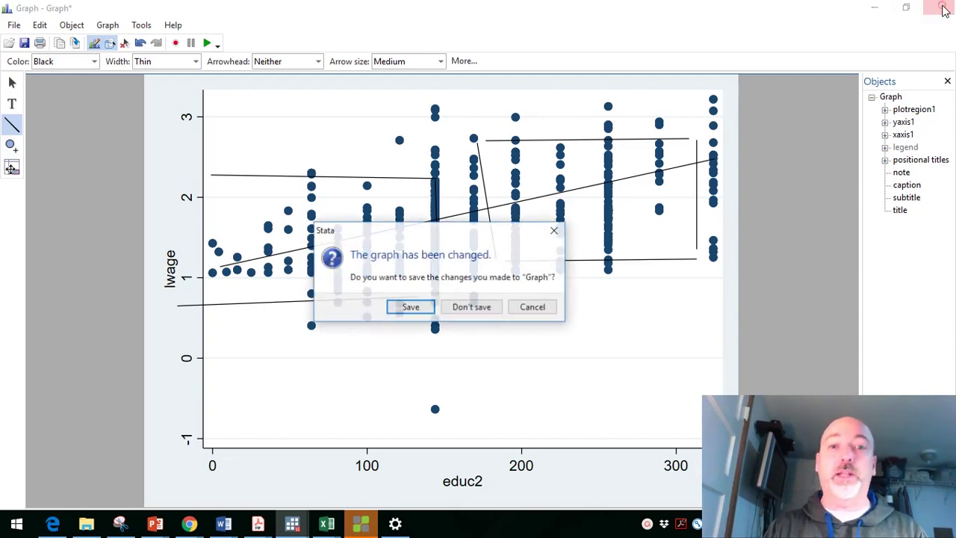
{"action": "left_click", "coordinate": [470, 308]}
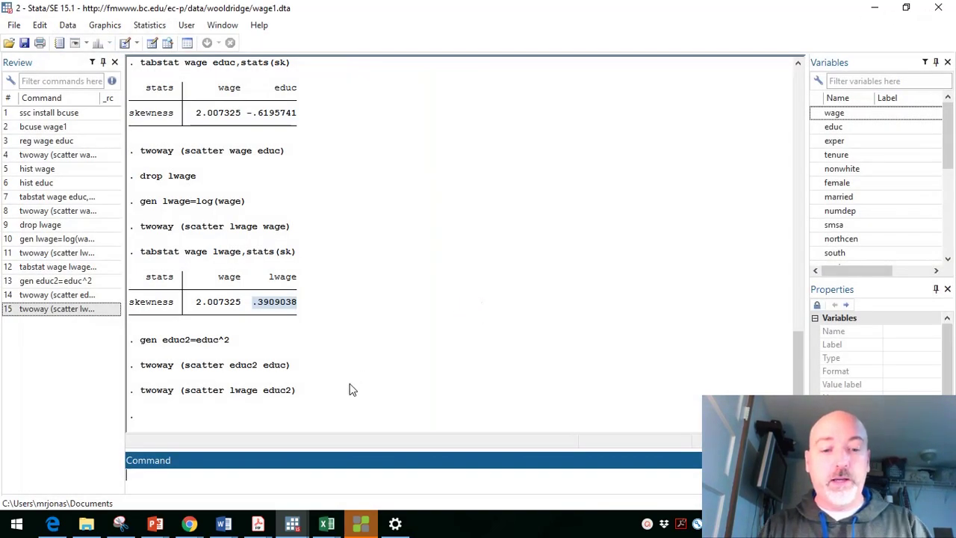
- Write a regression command with lwage as the dependent variable and educ as the first regressor, without running it
{"action": "type", "text": "reg wa"}
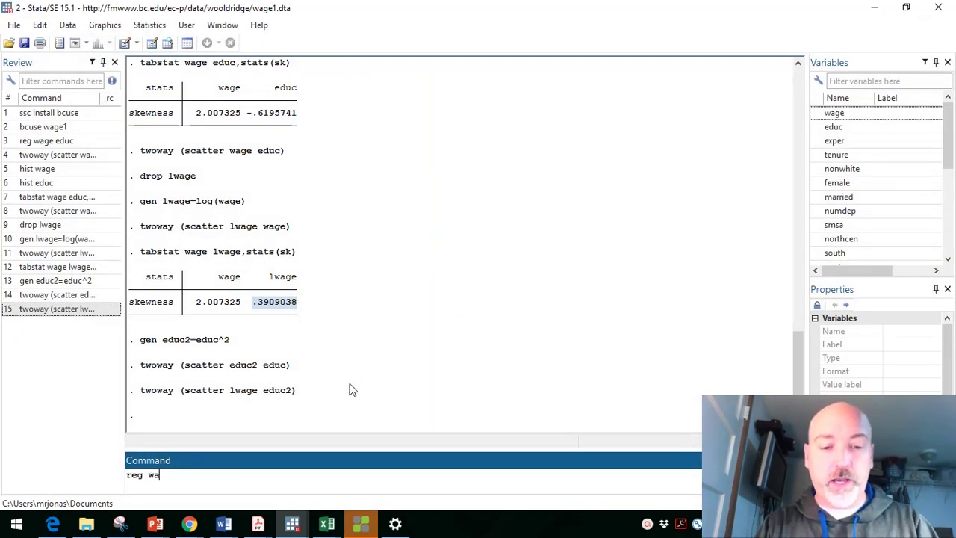
{"action": "type", "text": "ge educ"}
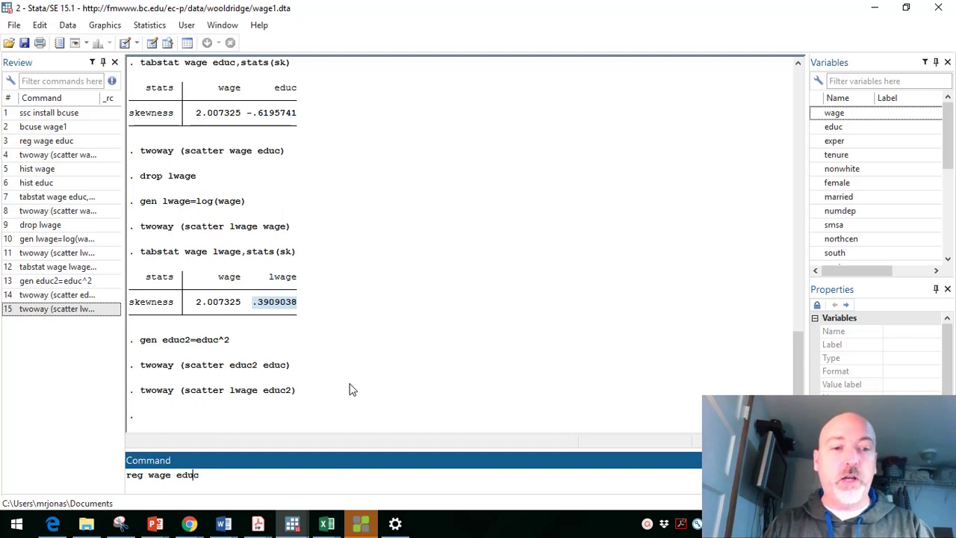
{"action": "key", "text": "Left"}
{"action": "key", "text": "Left"}
{"action": "key", "text": "Left"}
{"action": "key", "text": "Left"}
{"action": "key", "text": "Left"}
{"action": "key", "text": "Left"}
{"action": "key", "text": "Left"}
{"action": "key", "text": "Left"}
{"action": "key", "text": "Left"}
{"action": "type", "text": "l"}
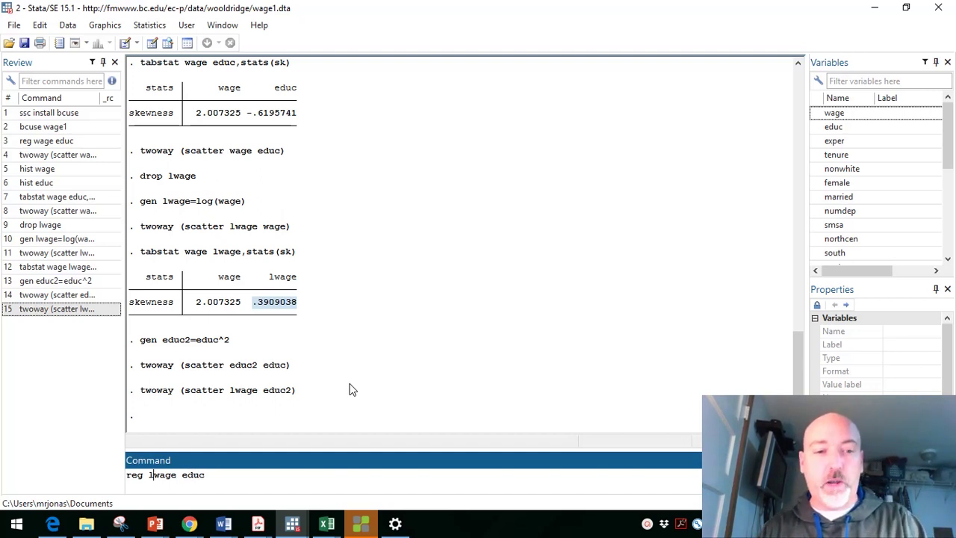
{"action": "key", "text": "Right"}
{"action": "key", "text": "Right"}
{"action": "key", "text": "Right"}
{"action": "key", "text": "Right"}
{"action": "key", "text": "Right"}
{"action": "key", "text": "Right"}
{"action": "key", "text": "Right"}
{"action": "key", "text": "Right"}
{"action": "key", "text": "Right"}
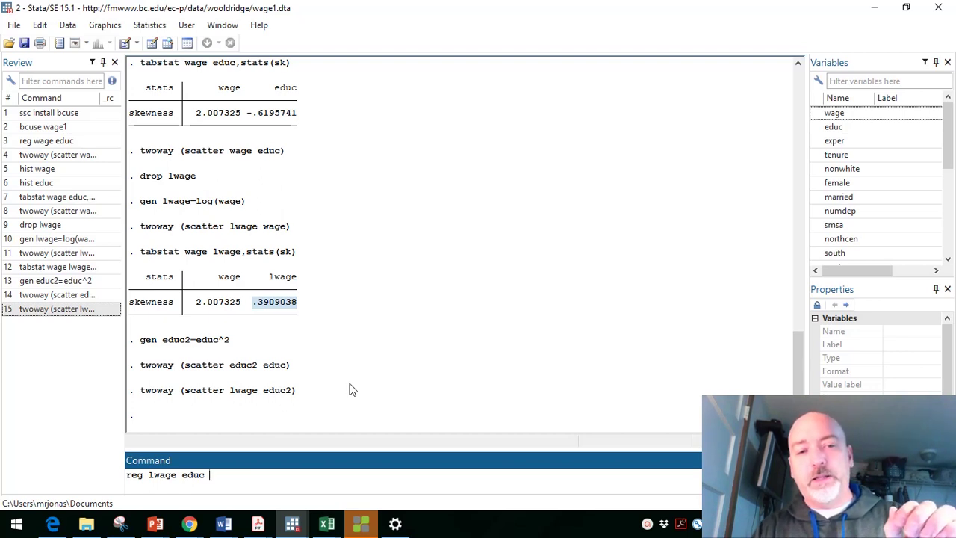
{"action": "type", "text": "educ"}
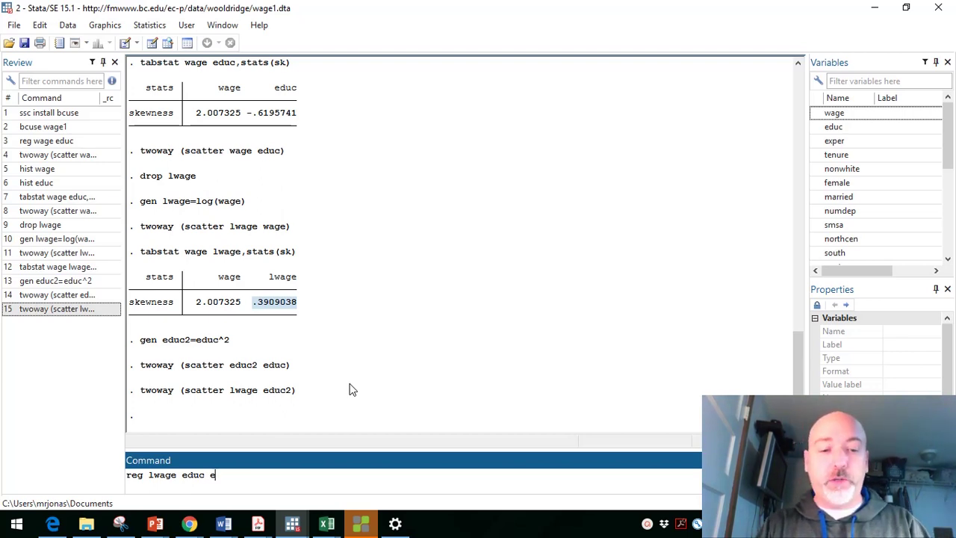
{"action": "type", "text": "2"}
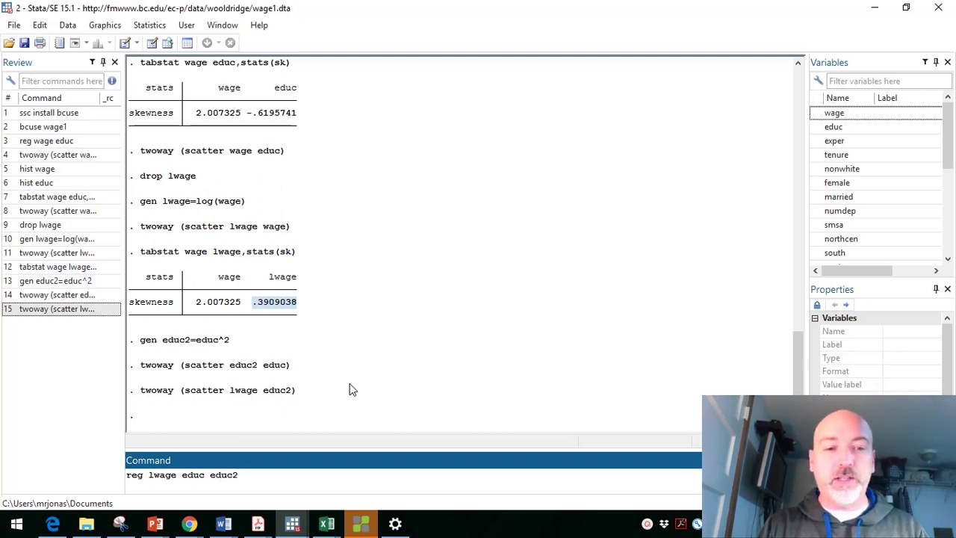
{"action": "key", "text": "BackSpace"}
{"action": "key", "text": "BackSpace"}
{"action": "key", "text": "BackSpace"}
{"action": "key", "text": "BackSpace"}
{"action": "key", "text": "BackSpace"}
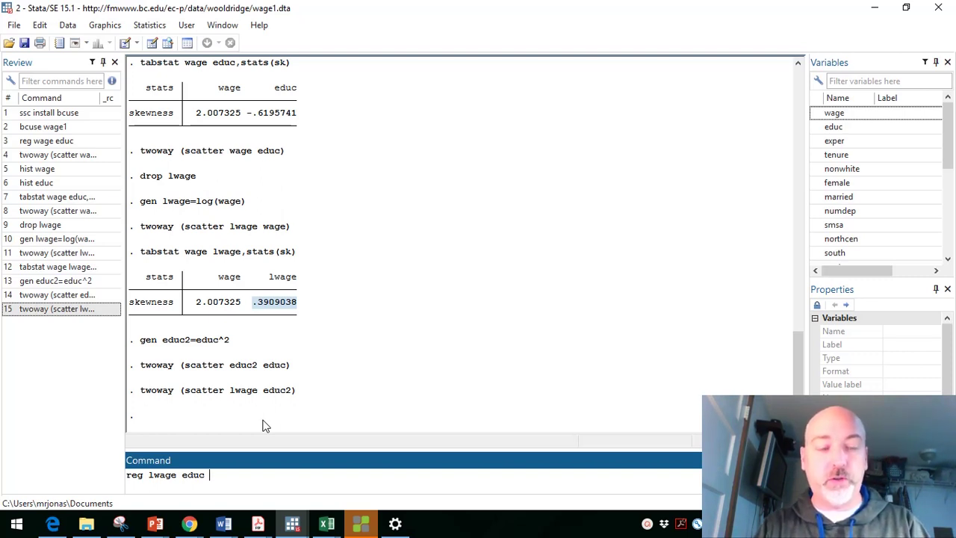
- Add the squared education term as c.educ#c.educ and run the regression of lwage on educ and that term
{"action": "type", "text": "educ"}
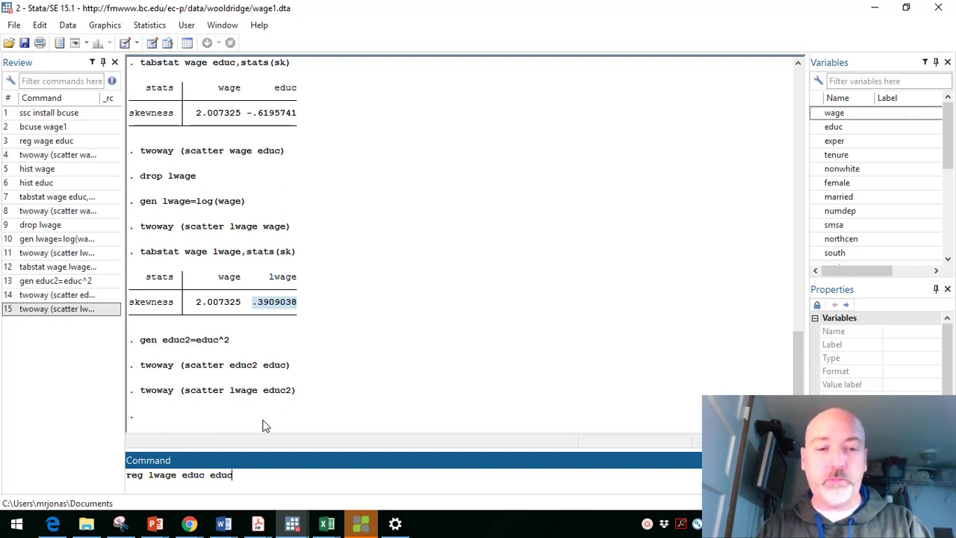
{"action": "type", "text": "#"}
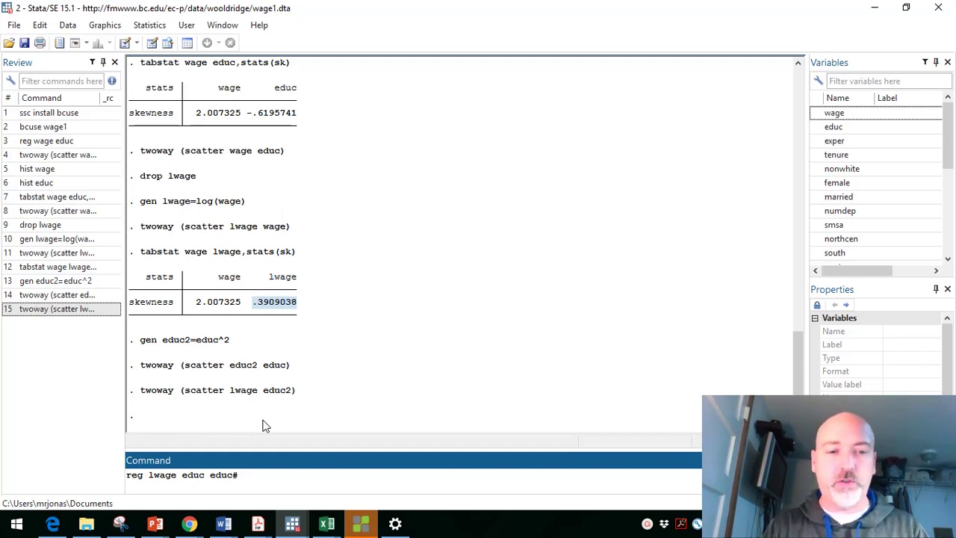
{"action": "type", "text": "educ"}
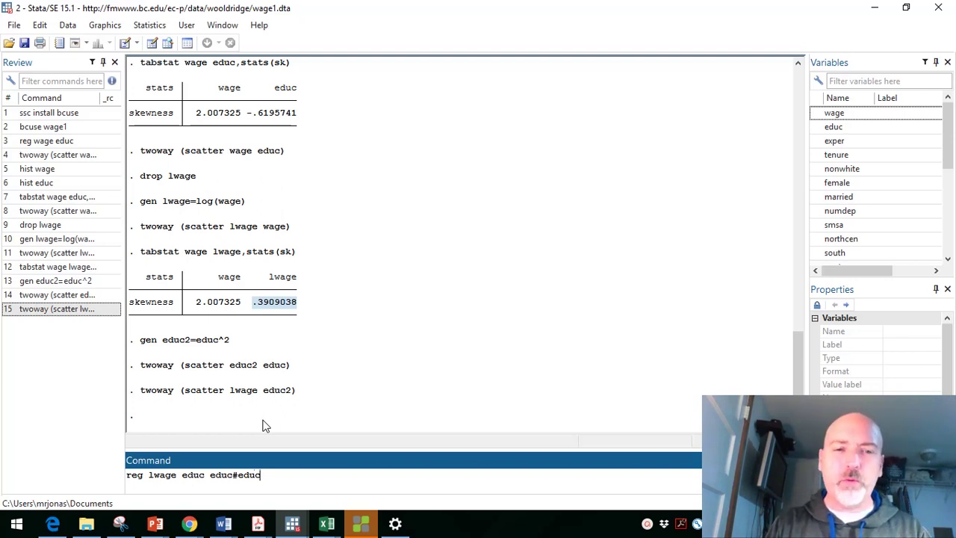
{"action": "key", "text": "Left"}
{"action": "key", "text": "Left"}
{"action": "key", "text": "Left"}
{"action": "key", "text": "Left"}
{"action": "key", "text": "Left"}
{"action": "key", "text": "Left"}
{"action": "key", "text": "Left"}
{"action": "key", "text": "Left"}
{"action": "key", "text": "Left"}
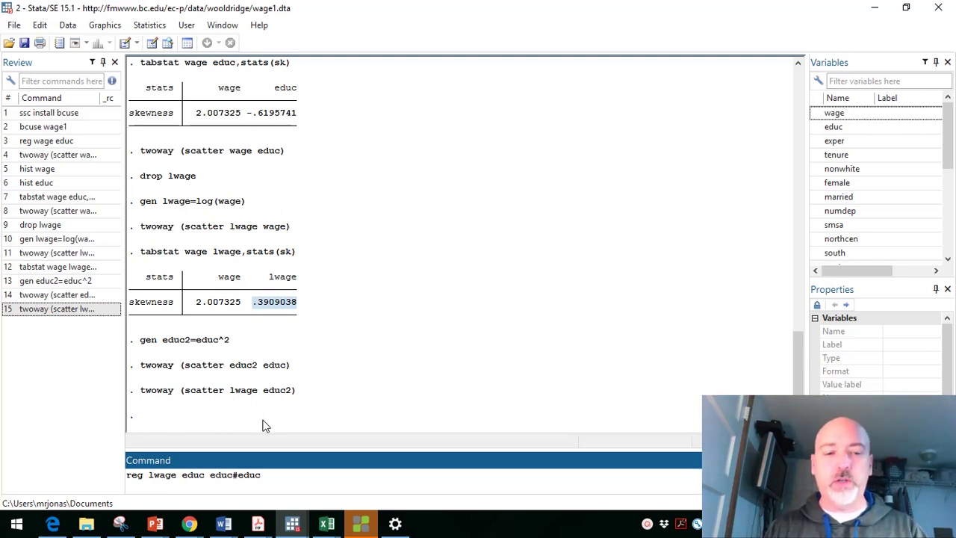
{"action": "type", "text": "c."}
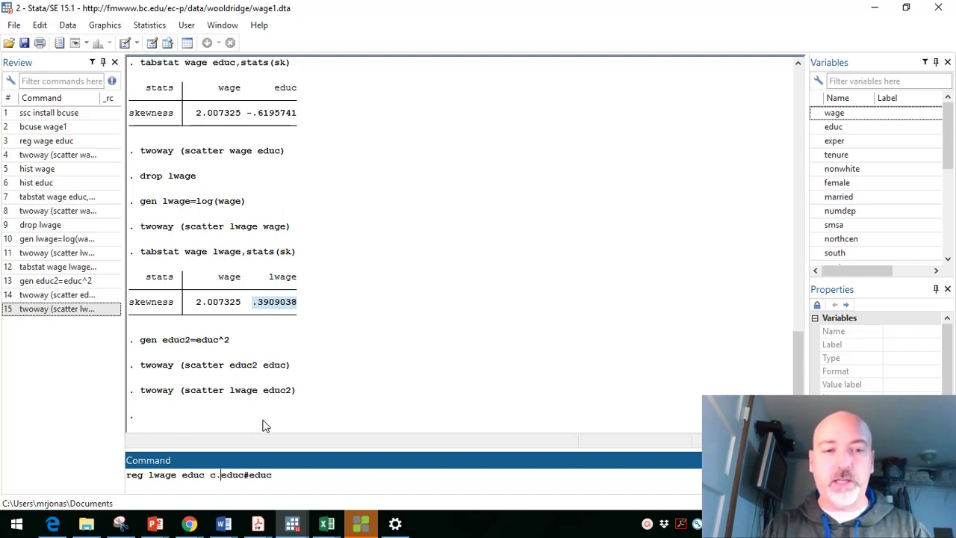
{"action": "key", "text": "Right"}
{"action": "key", "text": "Right"}
{"action": "key", "text": "Right"}
{"action": "key", "text": "Right"}
{"action": "key", "text": "Right"}
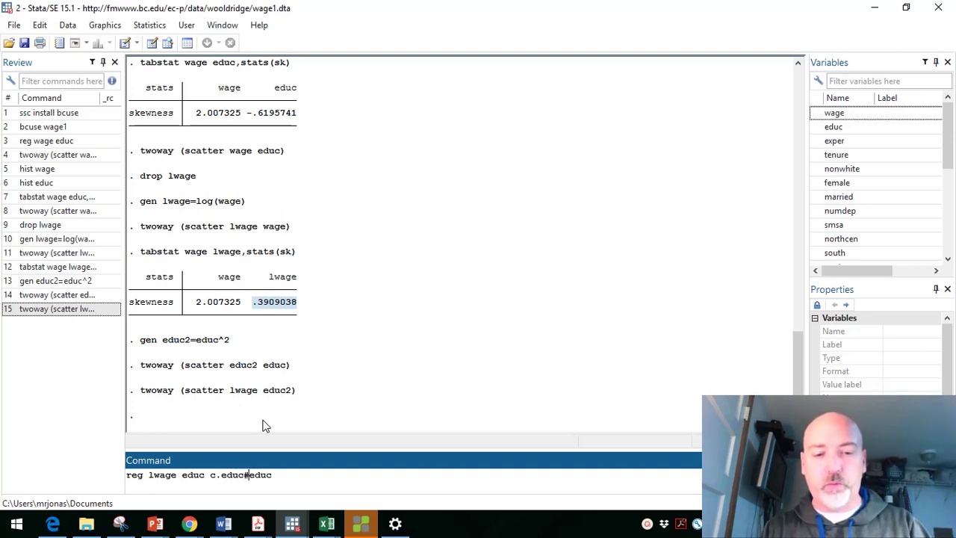
{"action": "type", "text": "c."}
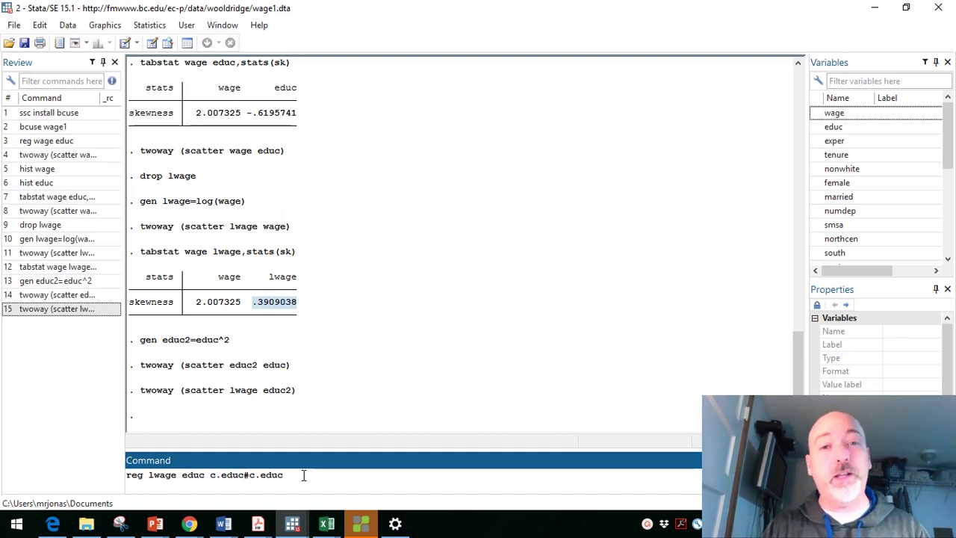
{"action": "key", "text": "Return"}
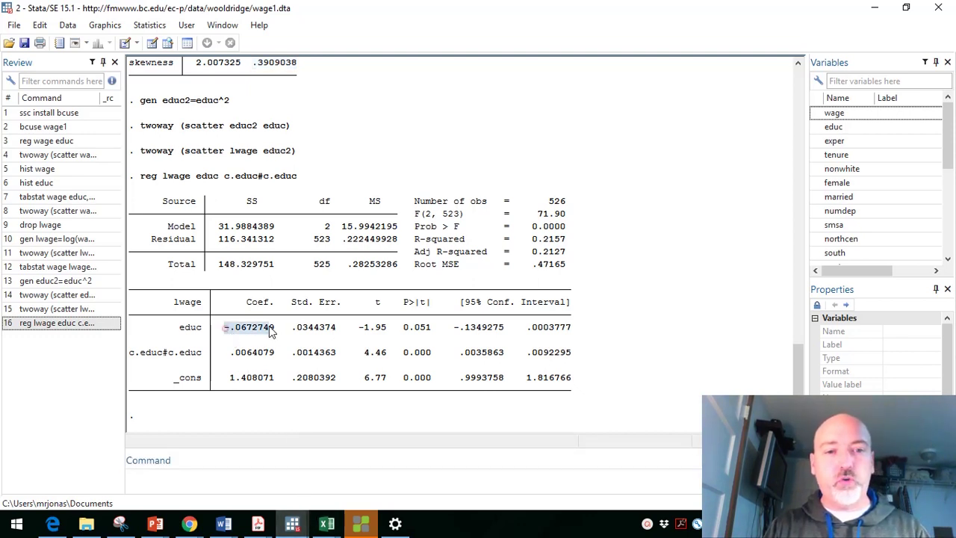
- Highlight the coefficients and p-values of educ and c.educ#c.educ in the regression output
{"action": "left_click_drag", "start_coordinate": [225, 329], "coordinate": [274, 328]}
{"action": "left_click_drag", "start_coordinate": [225, 353], "coordinate": [284, 358]}
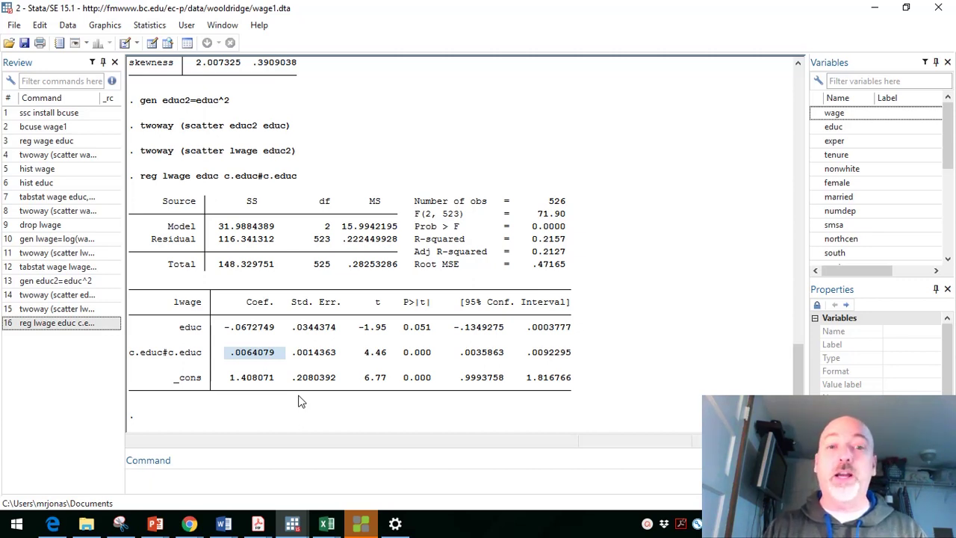
{"action": "left_click_drag", "start_coordinate": [399, 323], "coordinate": [433, 332]}
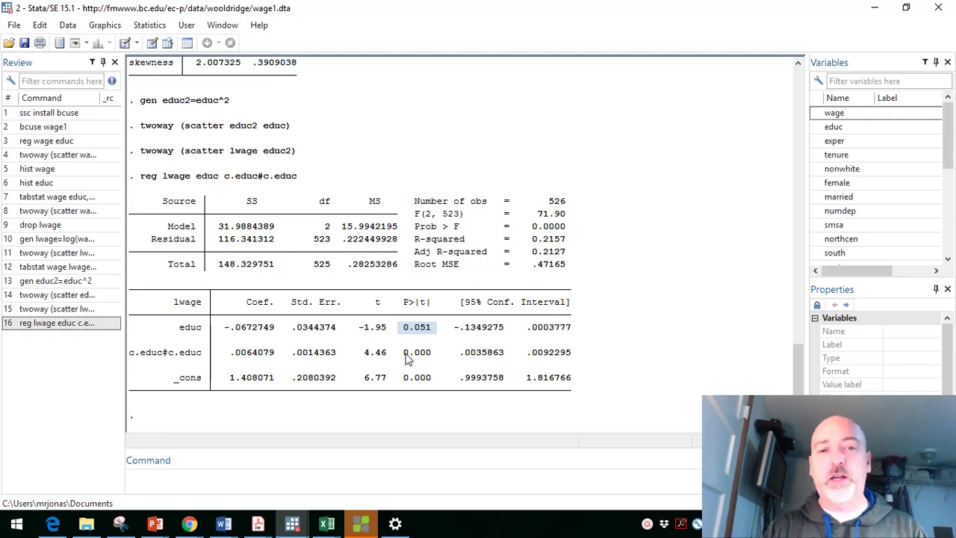
{"action": "left_click_drag", "start_coordinate": [404, 357], "coordinate": [441, 371]}
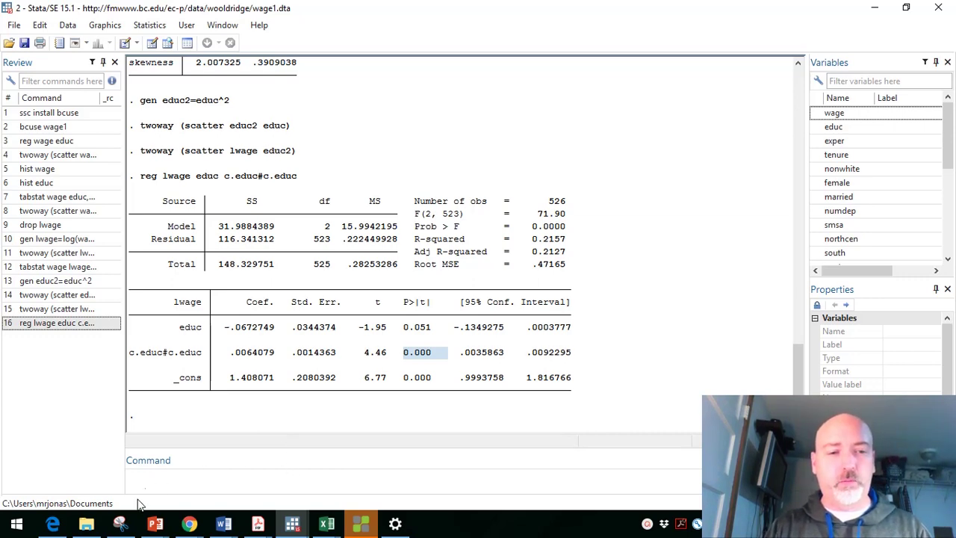
- Switch to the Snipping Tool and underline the coefficients – 0.067 and 0.006 in the LWAGE equation
{"action": "left_click", "coordinate": [121, 525]}
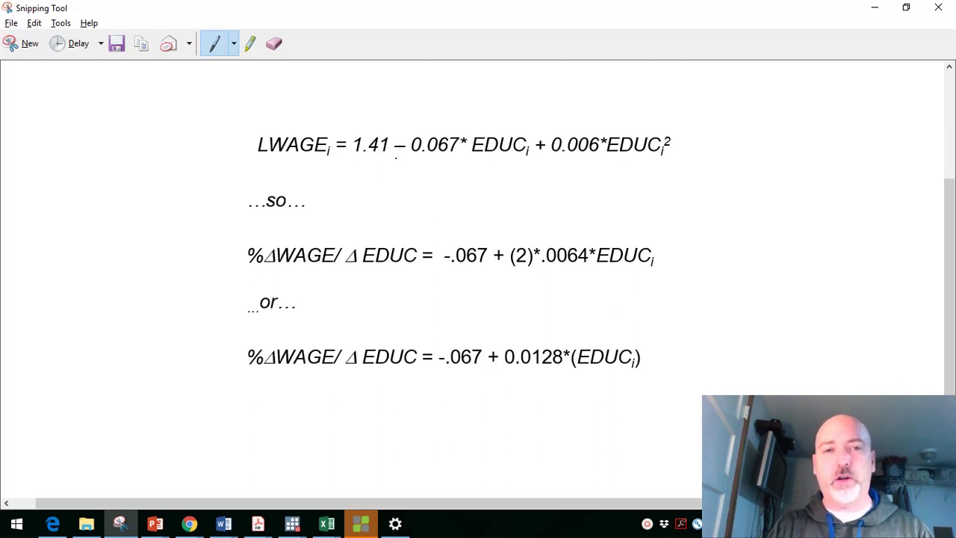
{"action": "left_click_drag", "start_coordinate": [397, 154], "coordinate": [455, 157]}
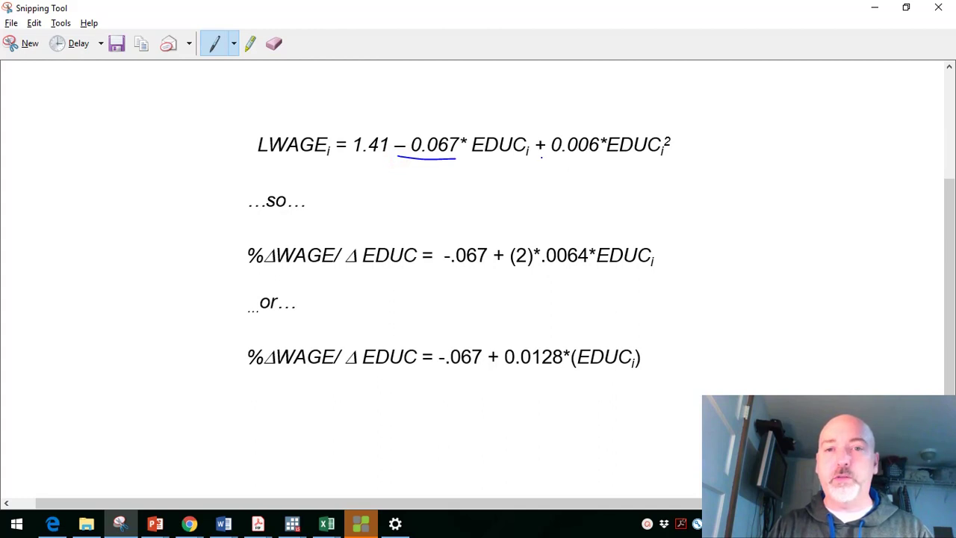
{"action": "left_click_drag", "start_coordinate": [548, 153], "coordinate": [602, 157]}
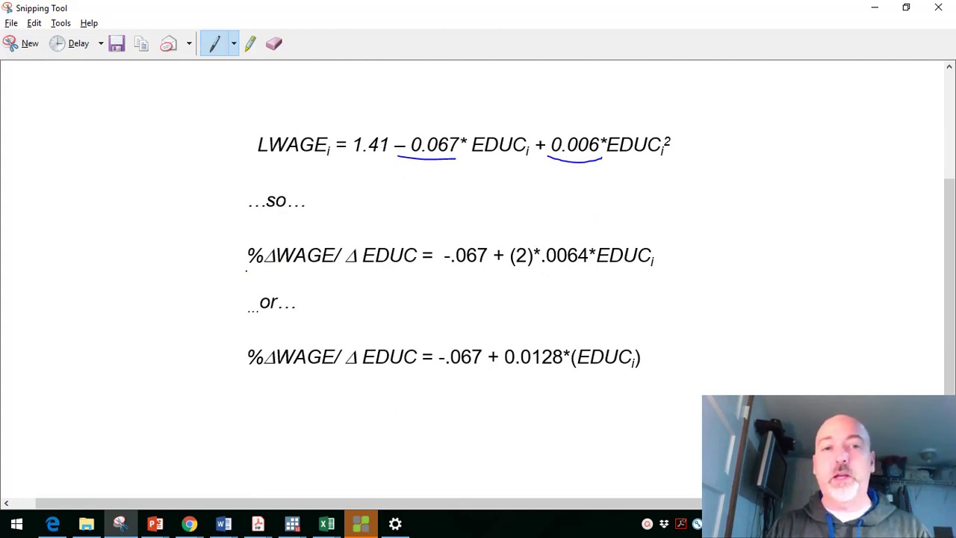
- Underline %ΔWAGE, ΔEDUC, -.067, (2) and .0064 in the first marginal-effect equation, and mark the exponent in the LWAGE equation
{"action": "left_click_drag", "start_coordinate": [246, 270], "coordinate": [326, 270]}
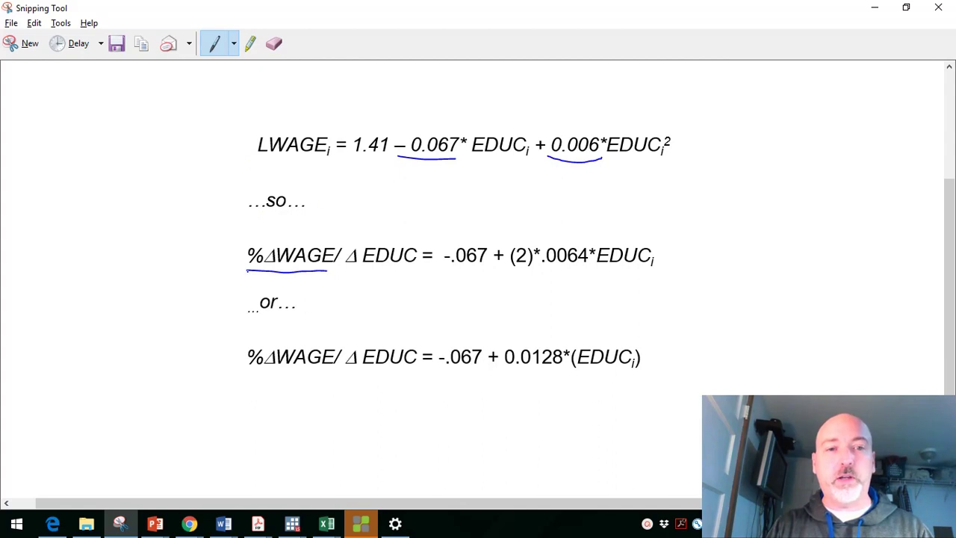
{"action": "mouse_move", "coordinate": [247, 271]}
{"action": "left_mouse_down"}
{"action": "mouse_move", "coordinate": [329, 271]}
{"action": "mouse_move", "coordinate": [263, 274]}
{"action": "left_mouse_up"}
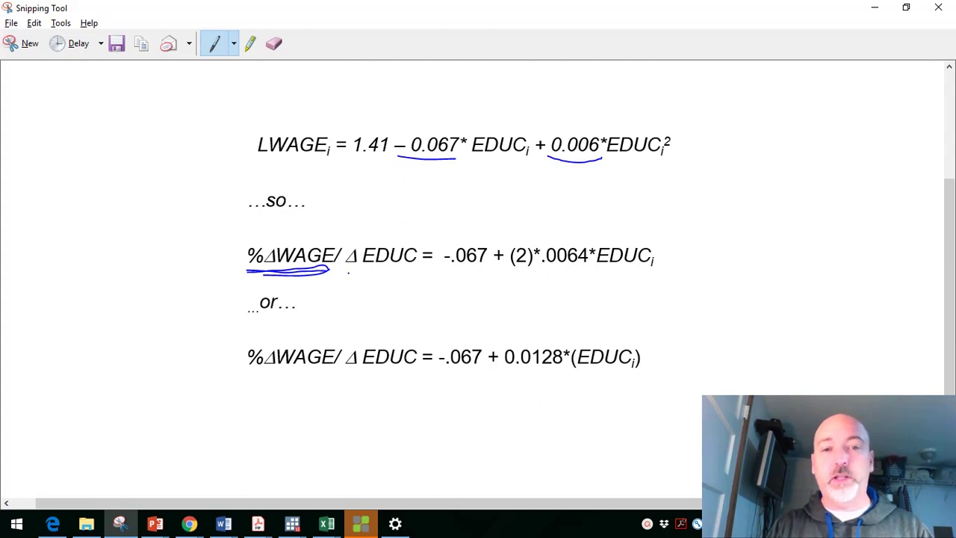
{"action": "mouse_move", "coordinate": [348, 272]}
{"action": "left_mouse_down"}
{"action": "mouse_move", "coordinate": [375, 274]}
{"action": "mouse_move", "coordinate": [254, 274]}
{"action": "mouse_move", "coordinate": [266, 275]}
{"action": "left_mouse_up"}
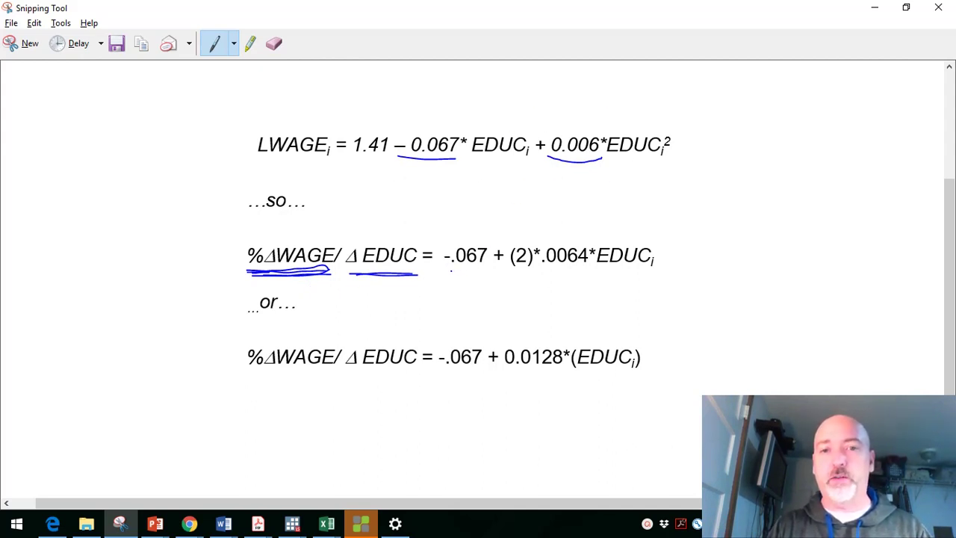
{"action": "left_click_drag", "start_coordinate": [448, 272], "coordinate": [481, 272]}
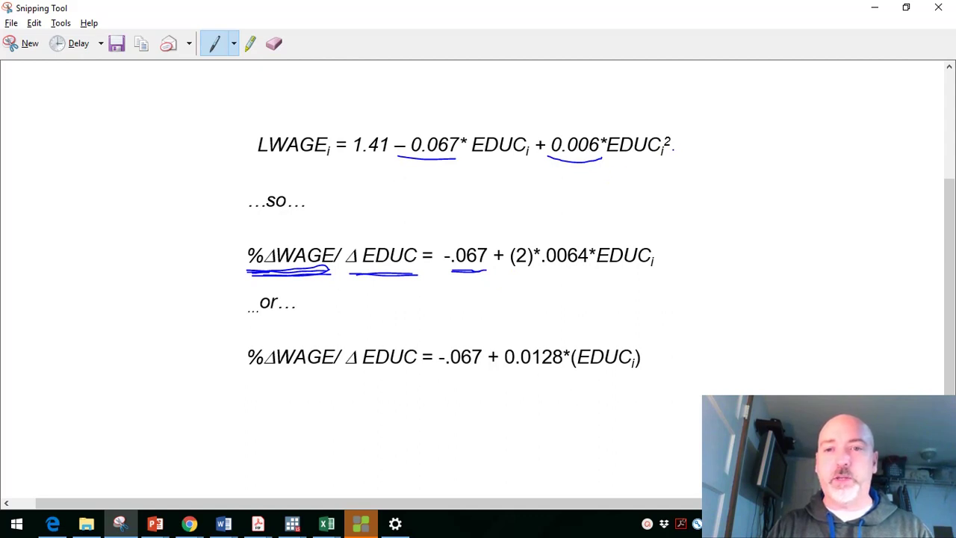
{"action": "left_click_drag", "start_coordinate": [669, 150], "coordinate": [674, 150]}
{"action": "left_click_drag", "start_coordinate": [514, 274], "coordinate": [590, 270]}
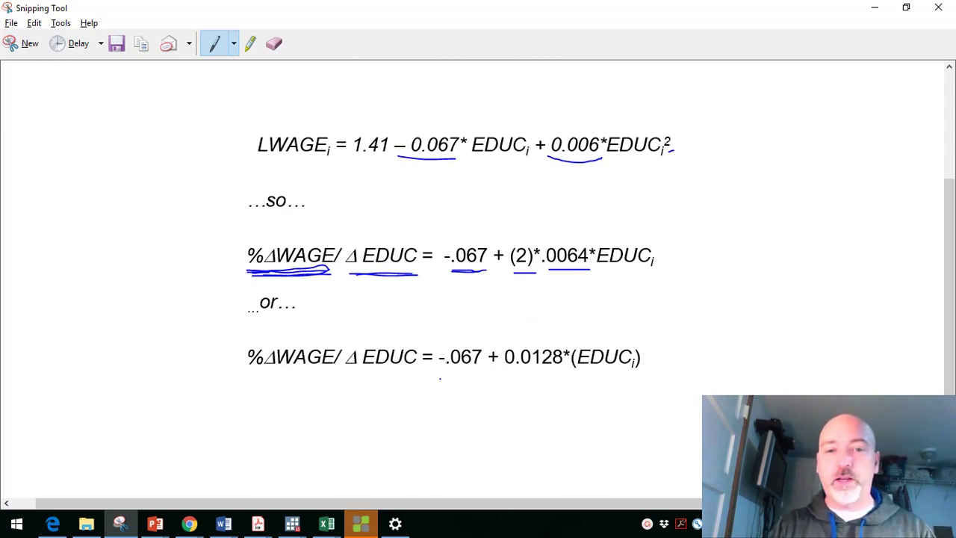
- Underline the right-hand side -.067 + 0.0128*(EDUC) of the simplified marginal-effect equation, keeping the snip open
{"action": "mouse_move", "coordinate": [439, 378]}
{"action": "left_mouse_down"}
{"action": "mouse_move", "coordinate": [565, 388]}
{"action": "mouse_move", "coordinate": [674, 373]}
{"action": "left_mouse_up"}
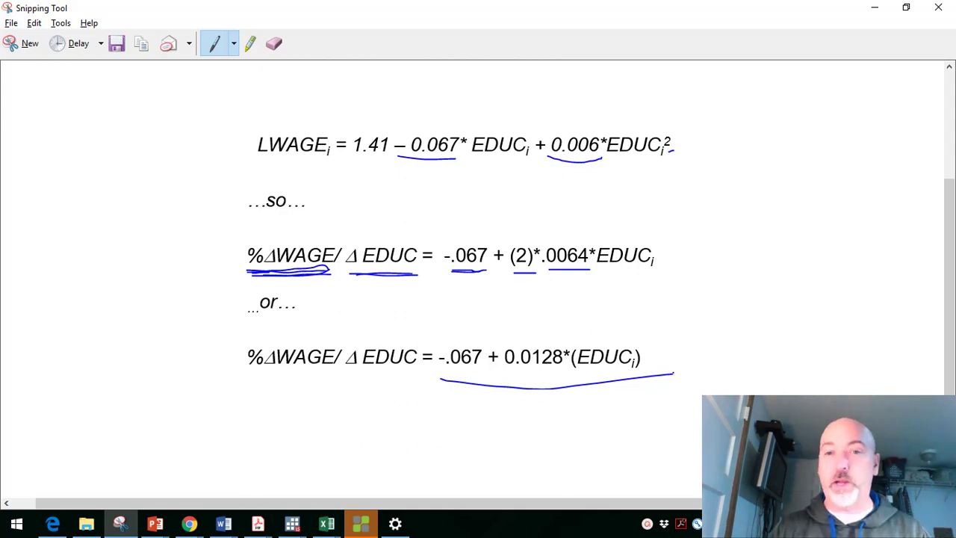
{"action": "left_click", "coordinate": [940, 10]}
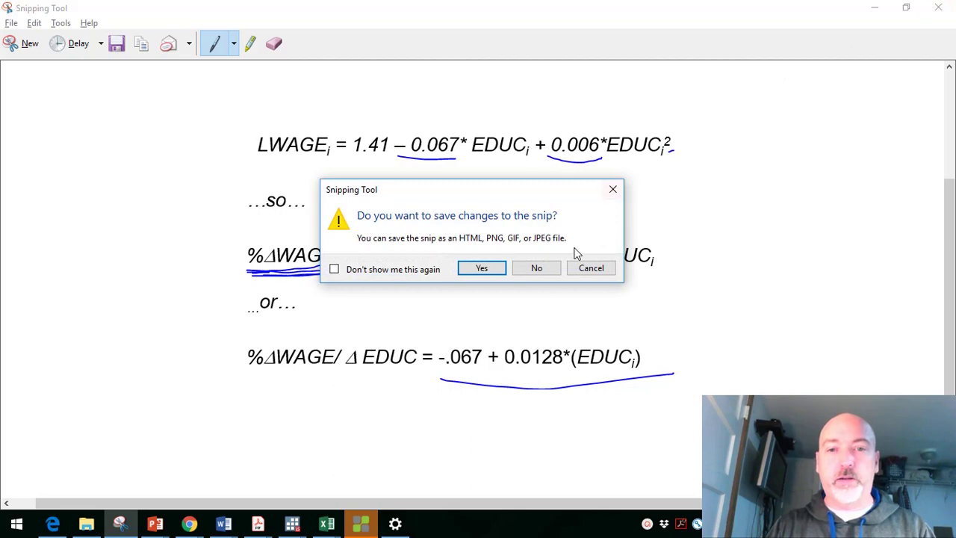
{"action": "left_click", "coordinate": [587, 270]}
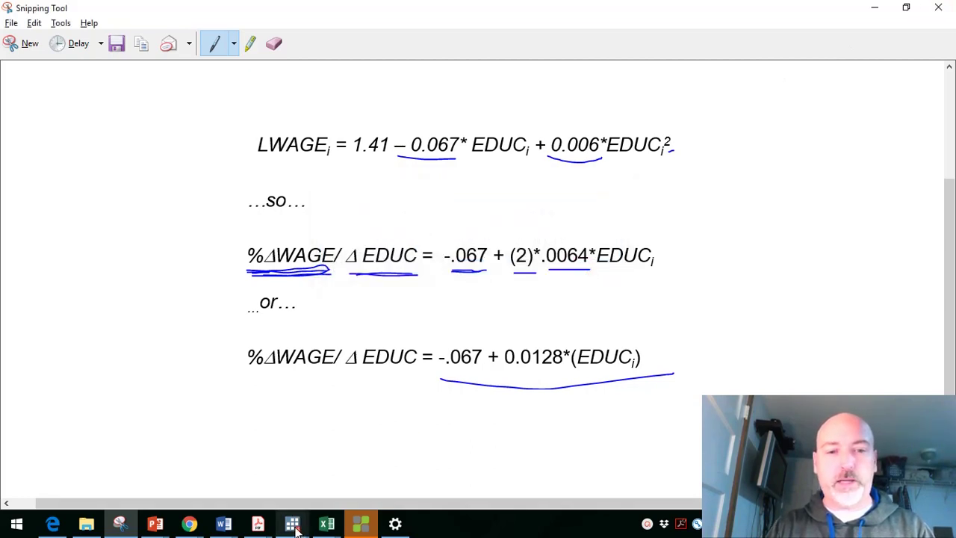
- Switch back to Stata and store the fitted values of the log wage regression as lwagehat with the predict command
{"action": "mouse_move", "coordinate": [295, 528]}
{"action": "left_click", "coordinate": [661, 472]}
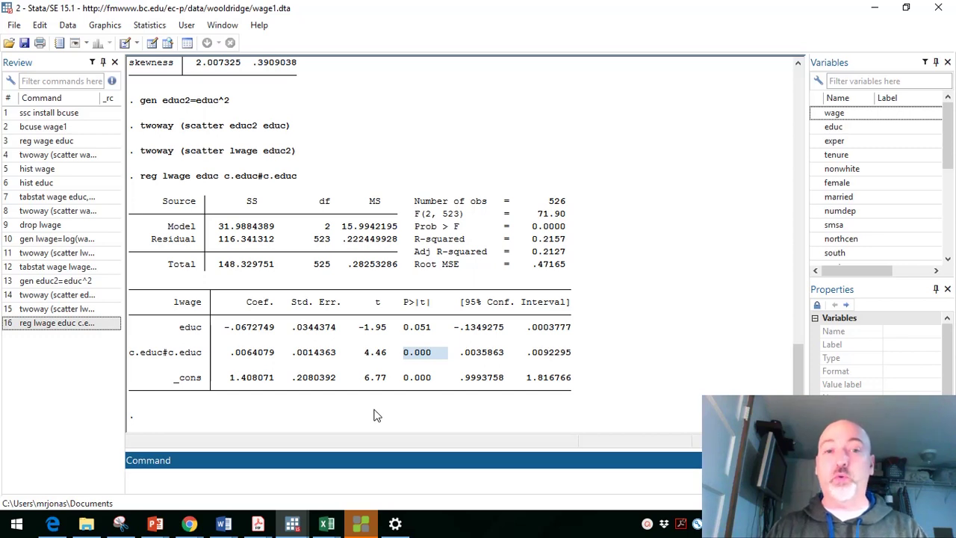
{"action": "type", "text": "pre"}
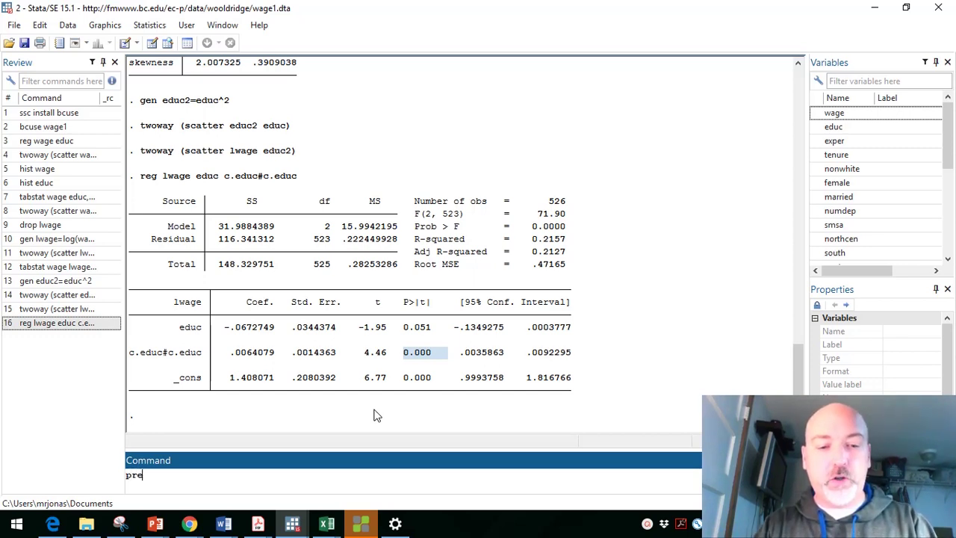
{"action": "type", "text": "dict"}
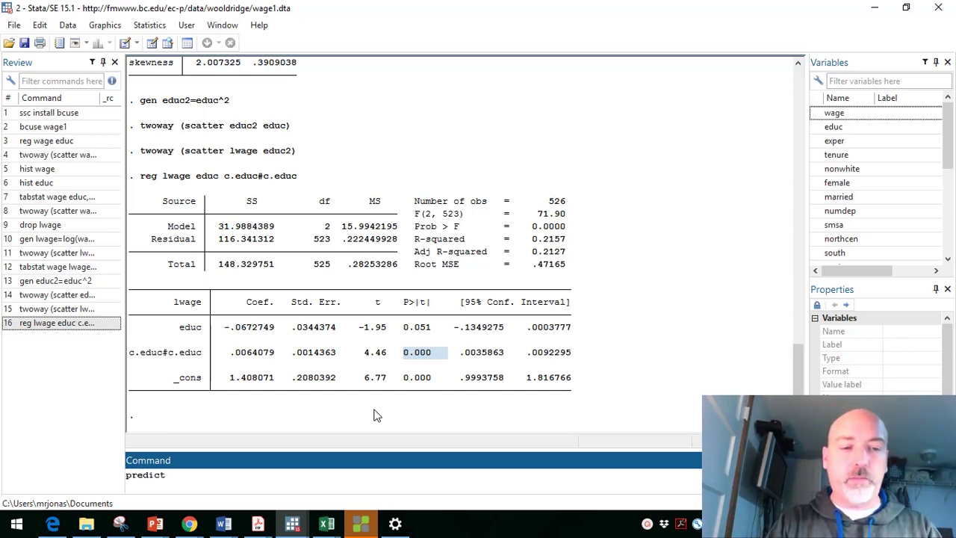
{"action": "type", "text": " lwageha"}
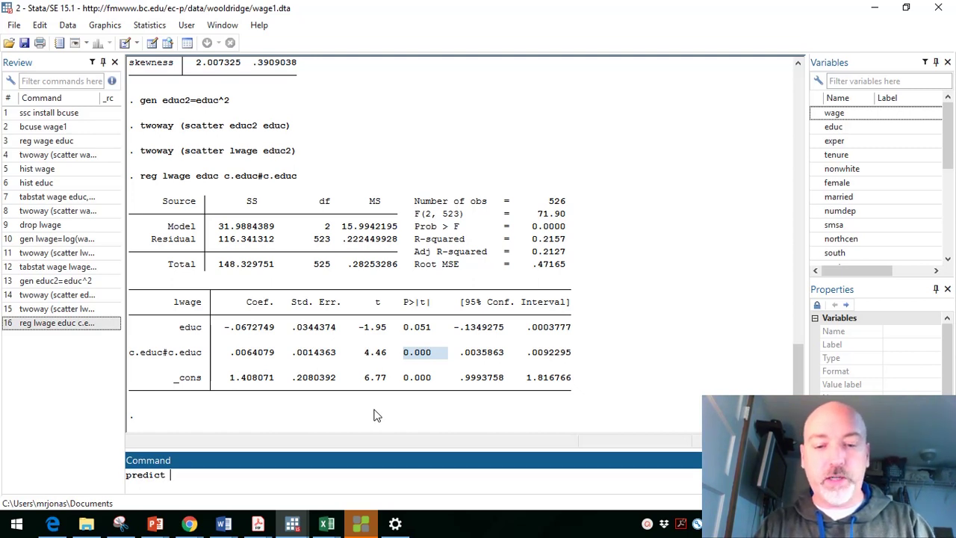
{"action": "type", "text": "t"}
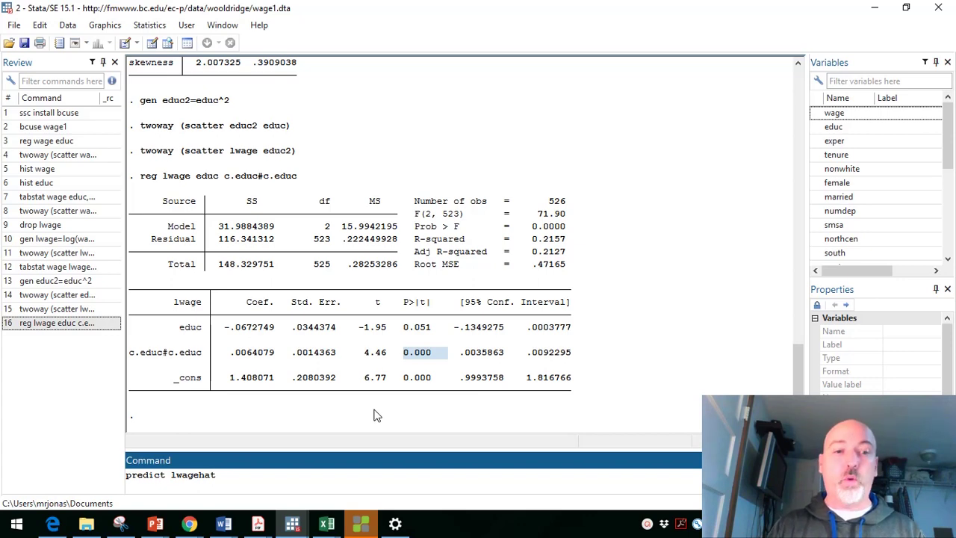
{"action": "key", "text": "Return"}
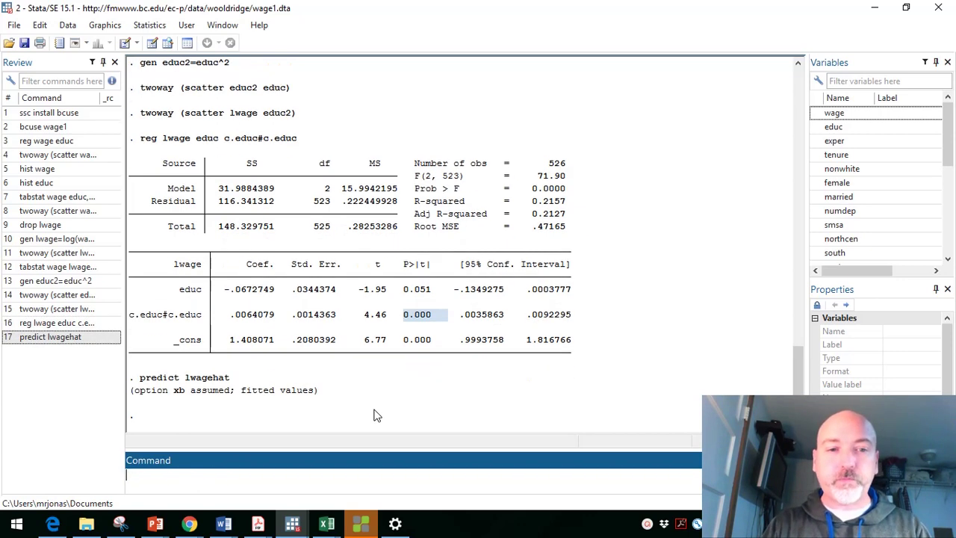
- Plot the fitted values lwagehat against educ in a twoway scatter graph
{"action": "type", "text": "two"}
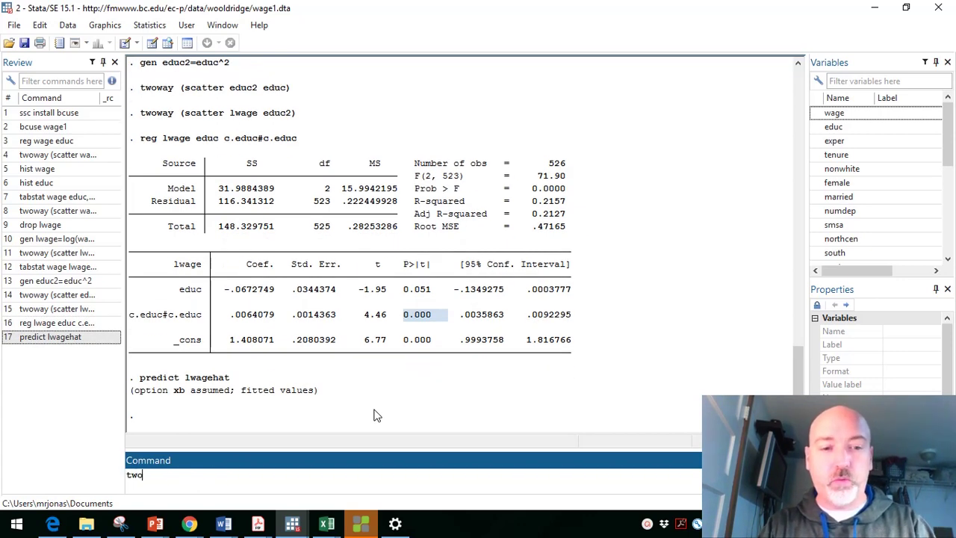
{"action": "type", "text": "way"}
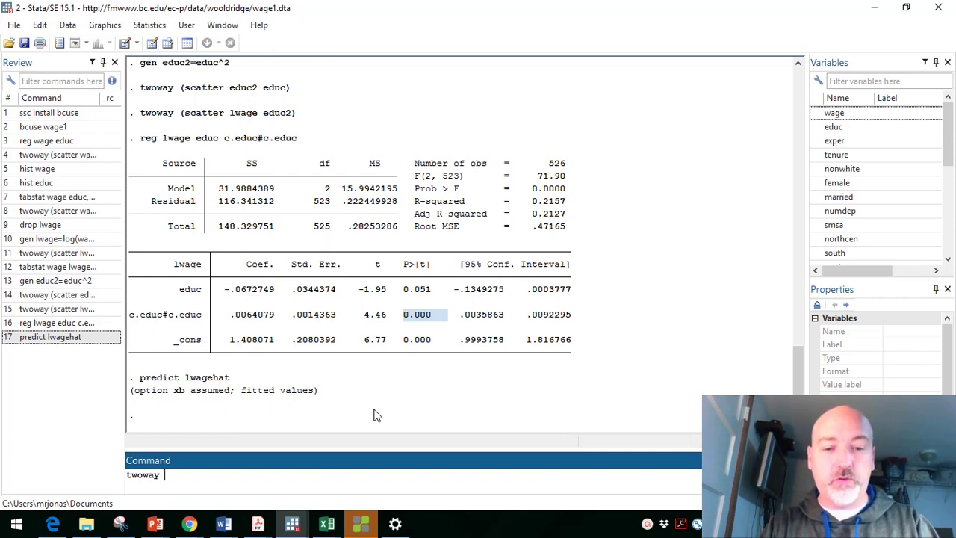
{"action": "type", "text": " (scatter "}
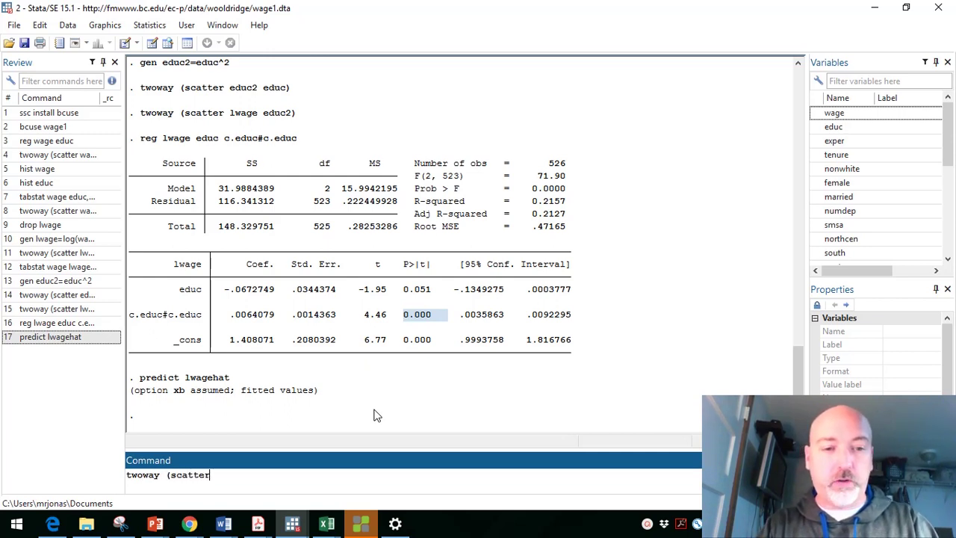
{"action": "type", "text": "lwage"}
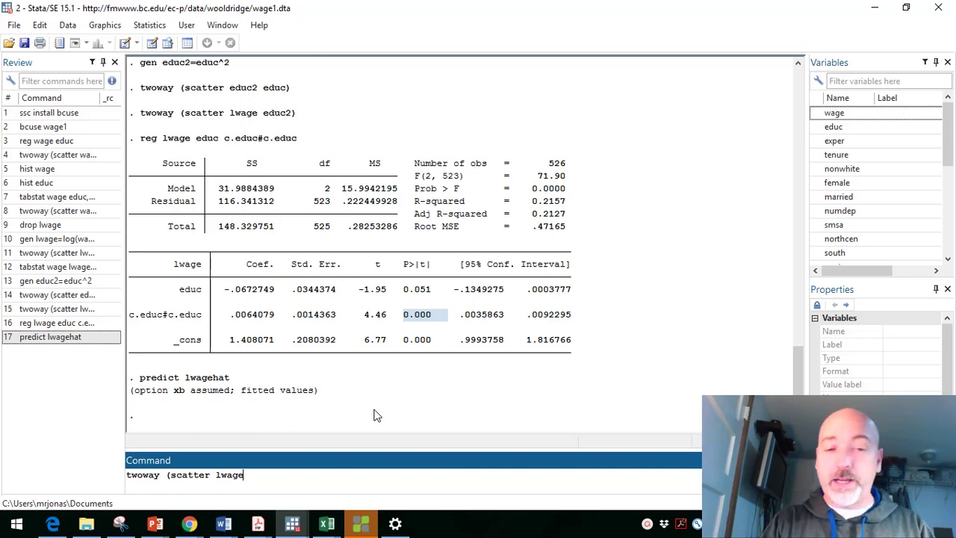
{"action": "type", "text": "ha"}
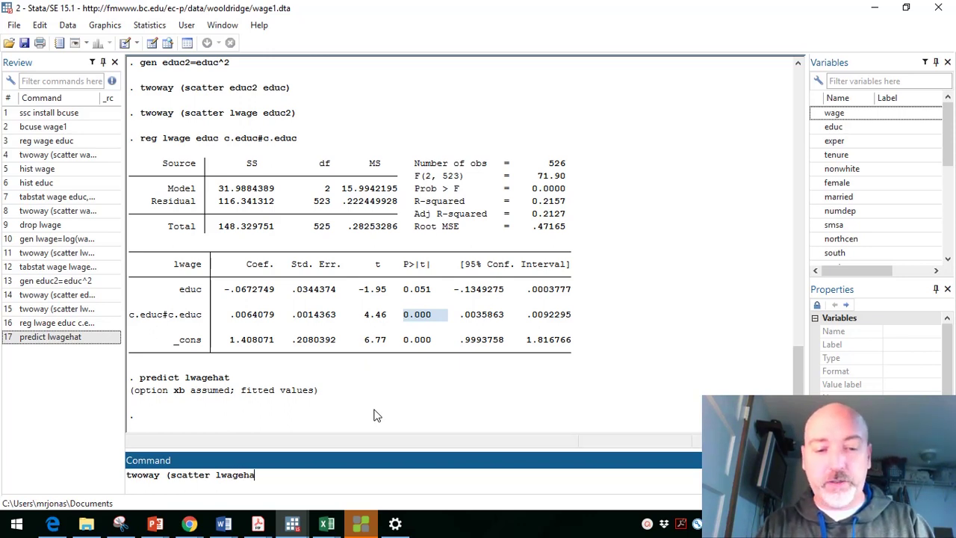
{"action": "type", "text": "t ed"}
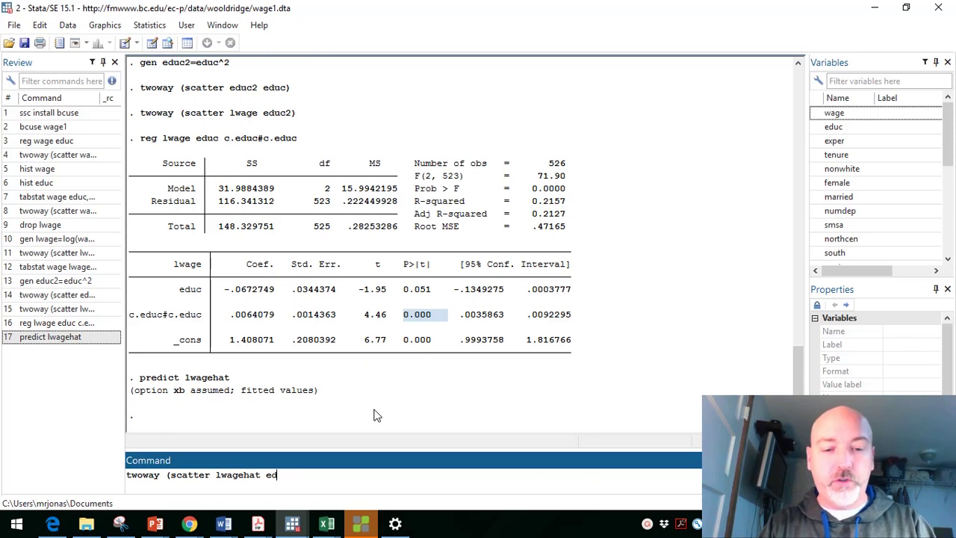
{"action": "type", "text": "uc)"}
{"action": "key", "text": "Return"}
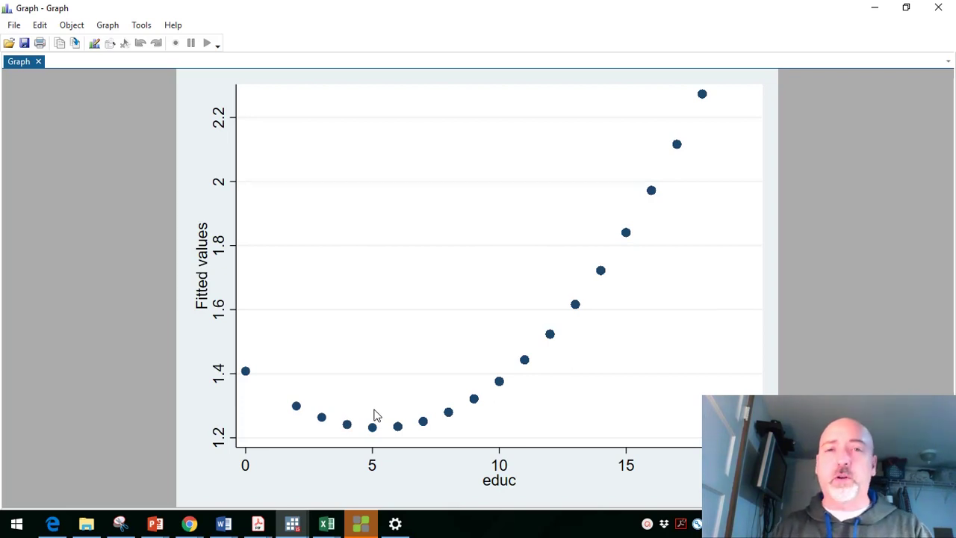
{"action": "left_click", "coordinate": [272, 368]}
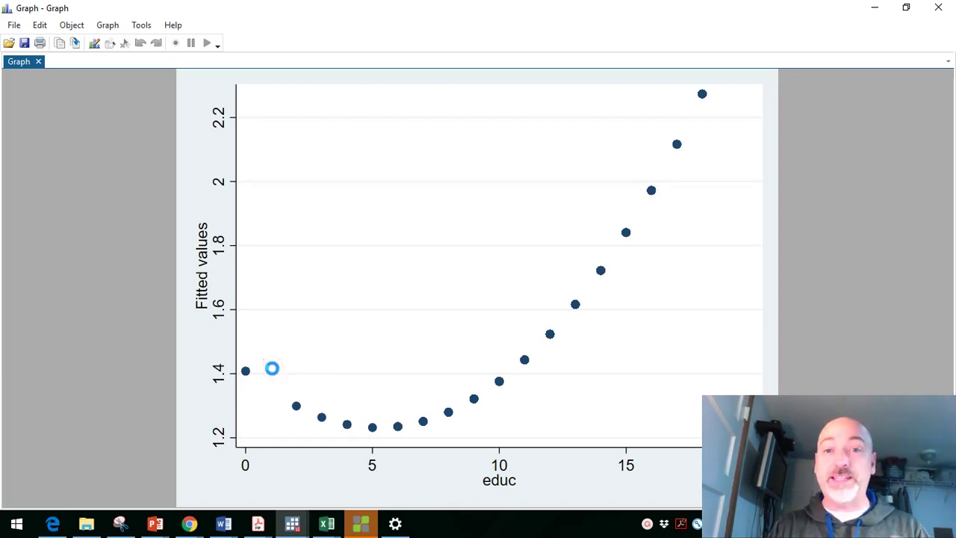